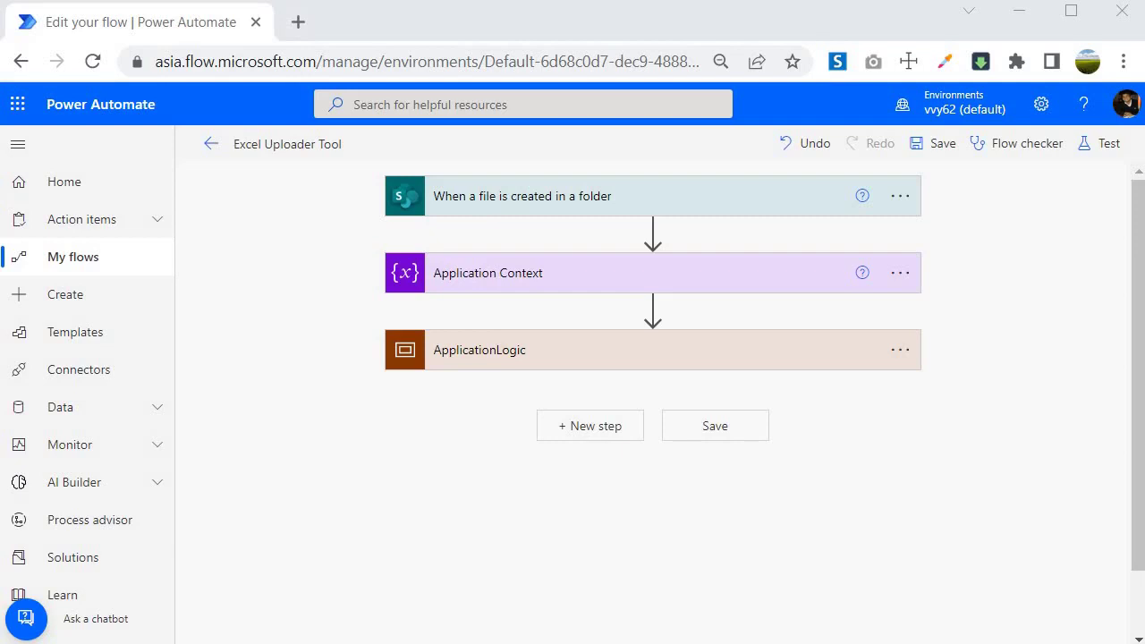
# Expand ApplicationLogic, check the Application Context TableRange A1:K500 without changing it, and scroll down to List rows
pyautogui.click(545, 363)
pyautogui.scroll(-6, 447, 457)
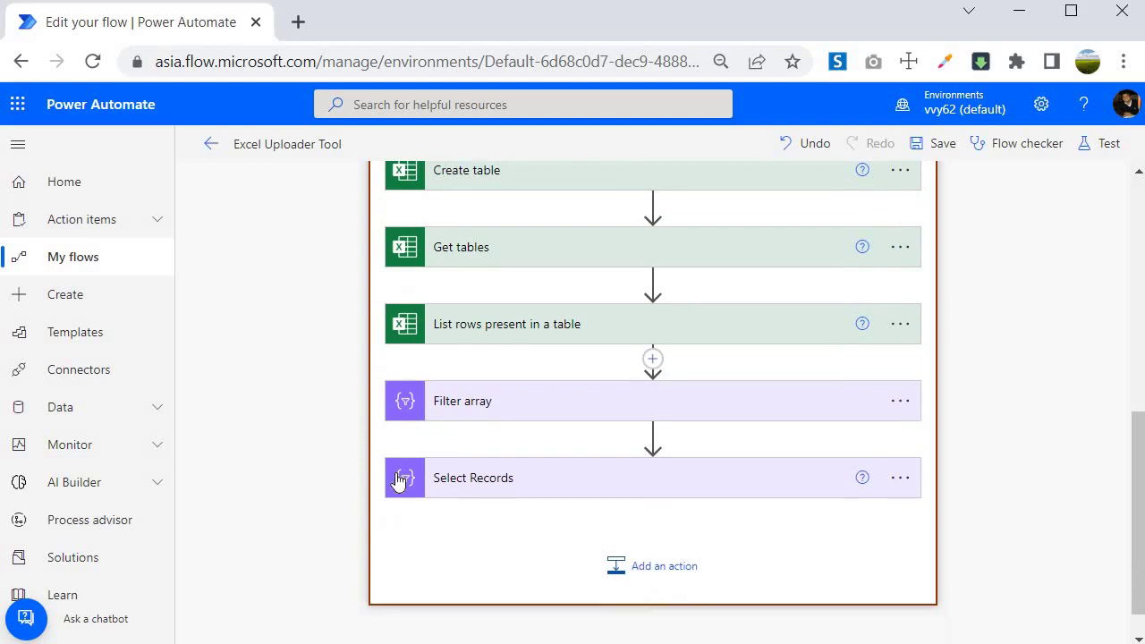
pyautogui.scroll(6, 378, 490)
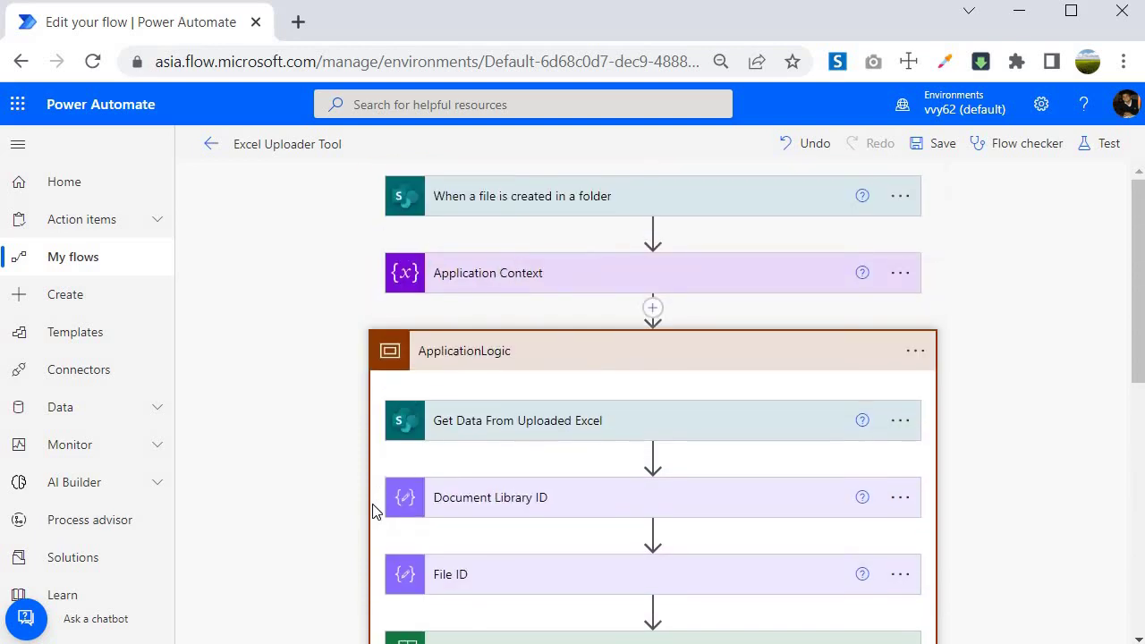
pyautogui.click(499, 287)
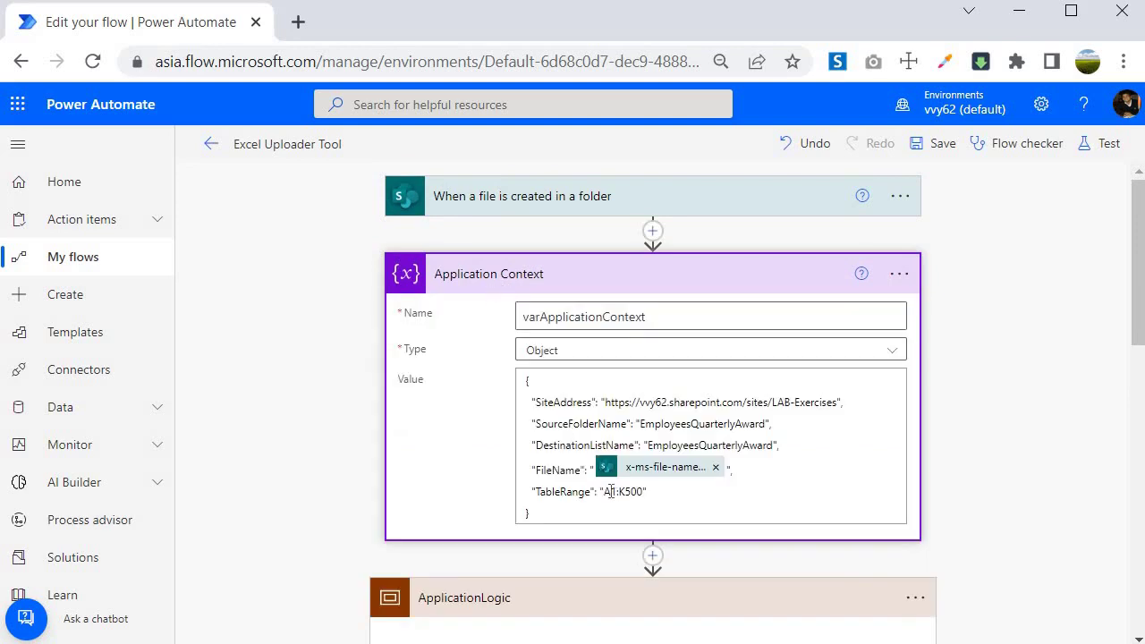
pyautogui.moveTo(611, 493); pyautogui.dragTo(618, 493)
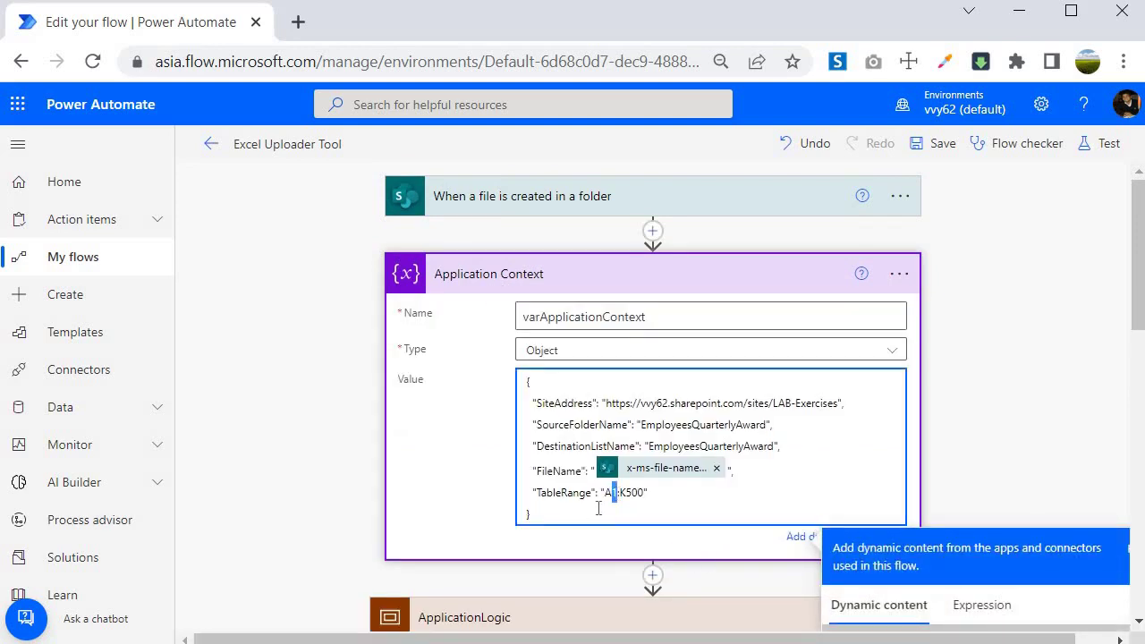
pyautogui.click(644, 493)
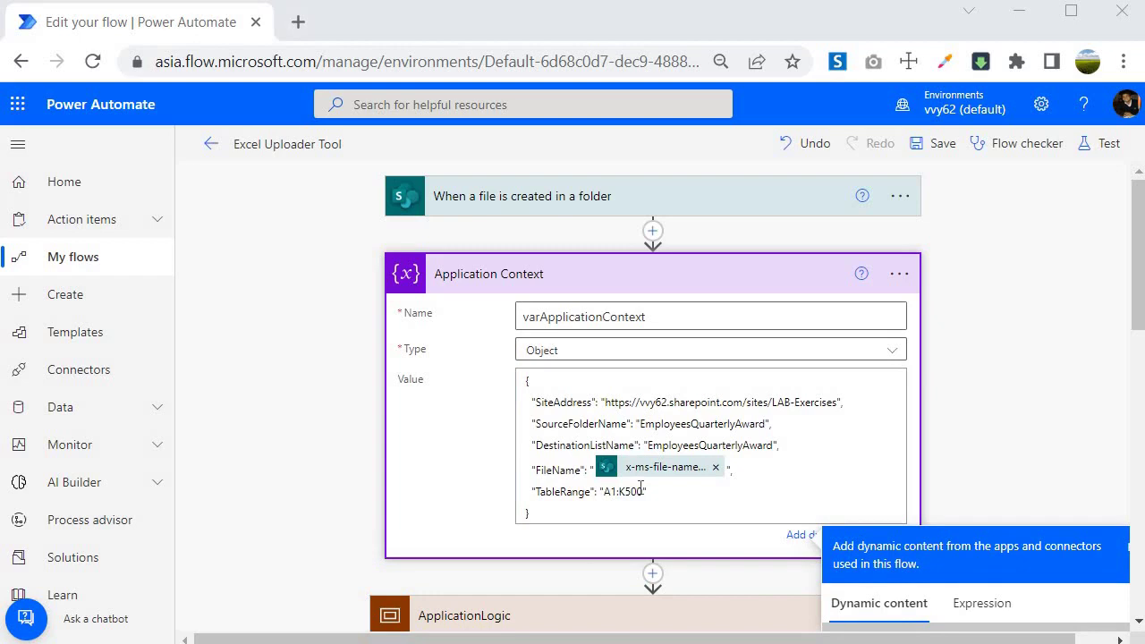
pyautogui.scroll(-2, 523, 439)
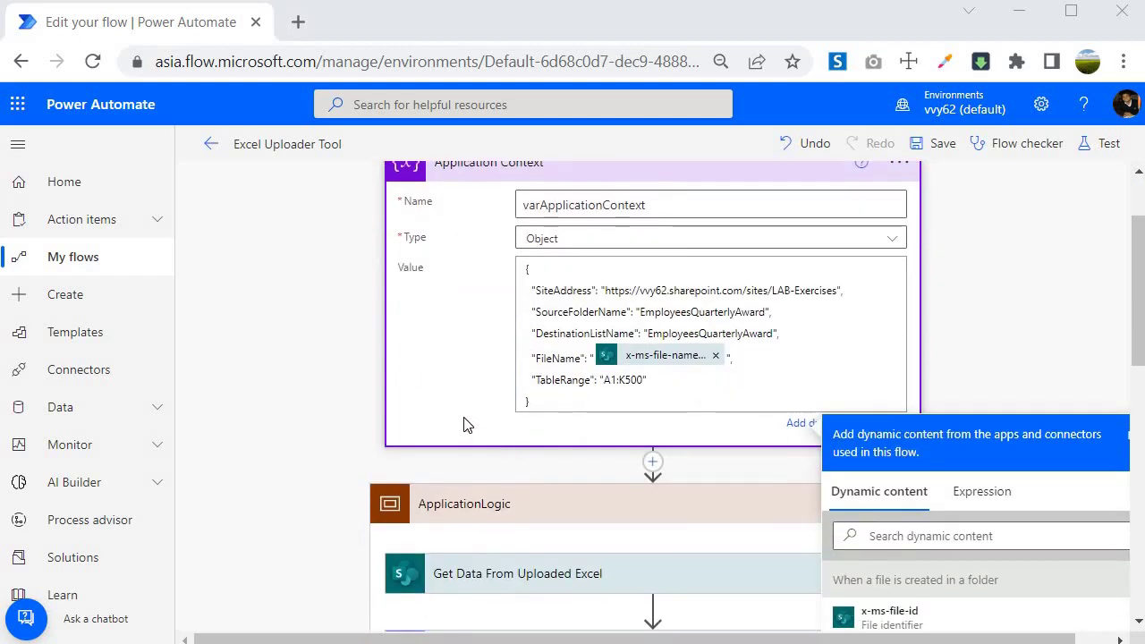
pyautogui.scroll(-3, 503, 346)
pyautogui.scroll(-4, 501, 373)
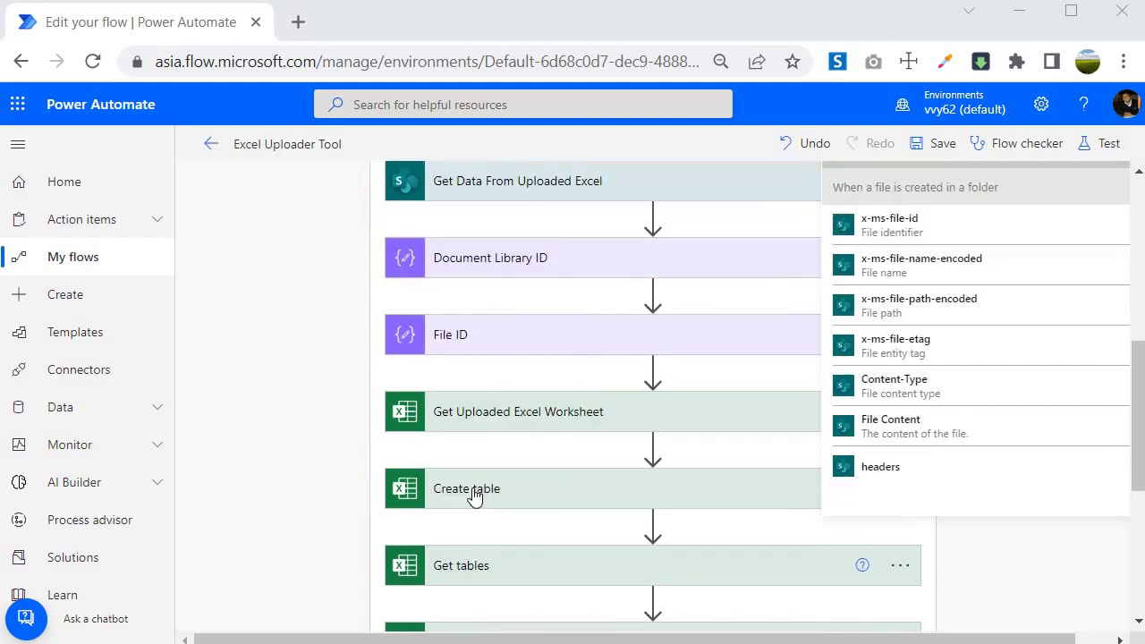
# Delete the trailing ')' and insert ')' after ['body/value'] in the Table expression
pyautogui.click(472, 275)
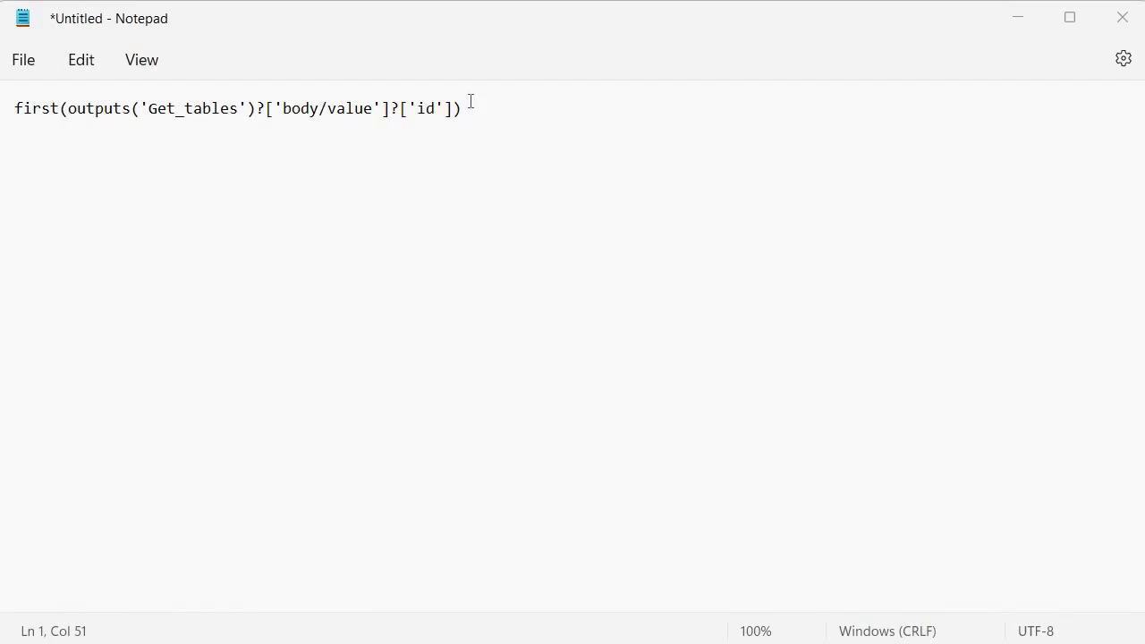
pyautogui.moveTo(463, 108); pyautogui.dragTo(238, 108)
pyautogui.click(483, 111)
pyautogui.press('BackSpace')
pyautogui.click(393, 108)
pyautogui.write(')')
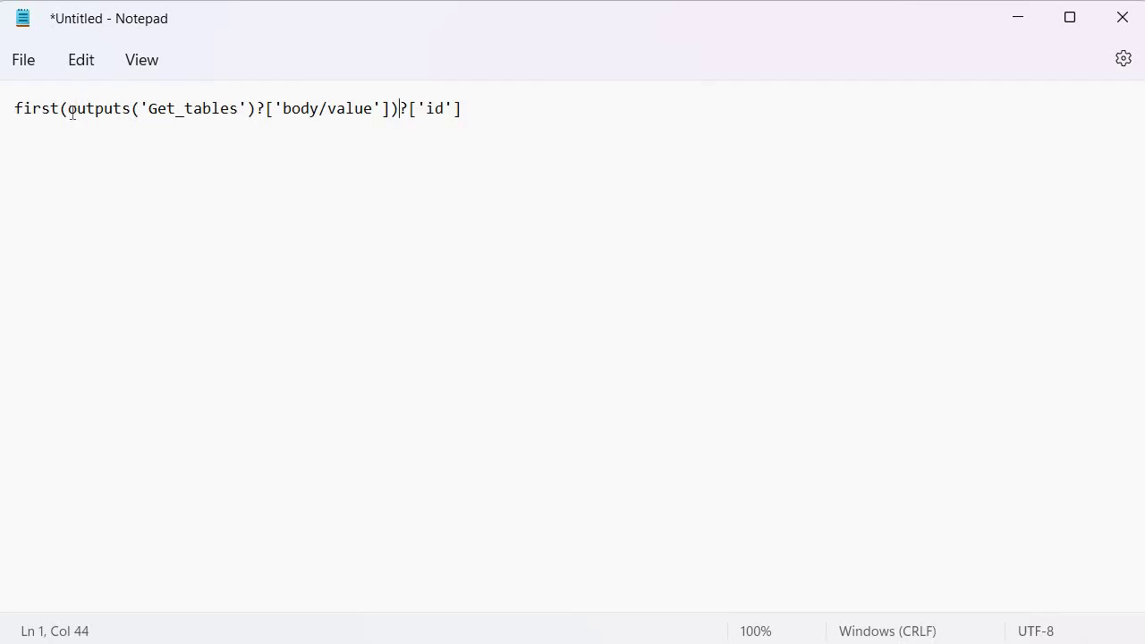
# Check the parentheses so the expression reads first(outputs('Get_tables')?['body/value'])?['id']
pyautogui.click(72, 112)
pyautogui.click(409, 104)
pyautogui.hotkey('shift', 'End')
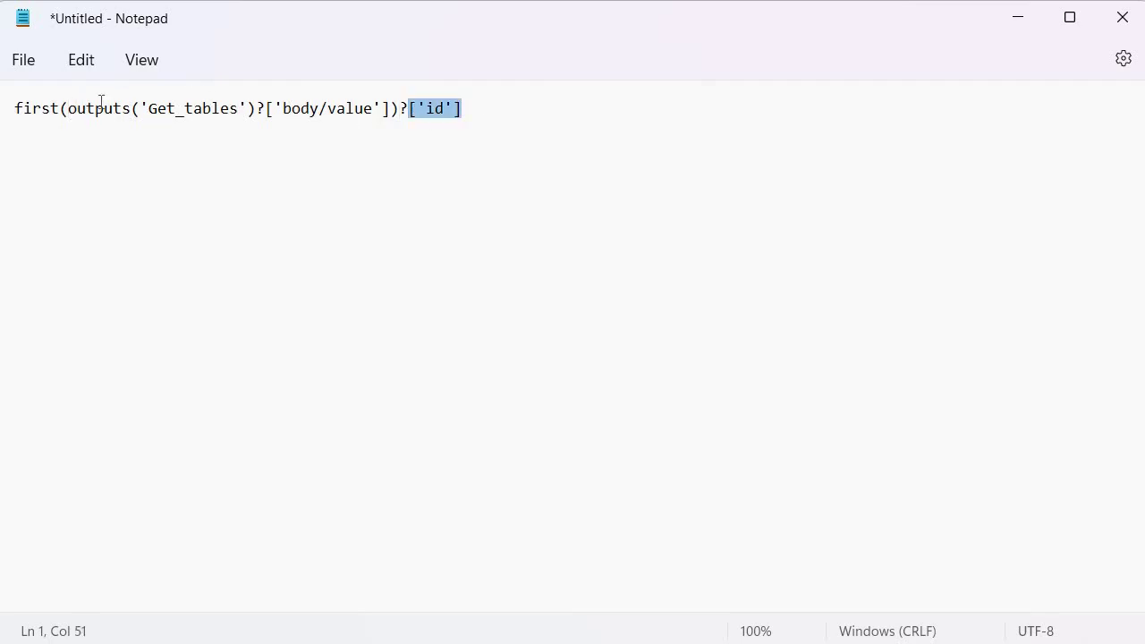
pyautogui.moveTo(69, 108); pyautogui.dragTo(390, 112)
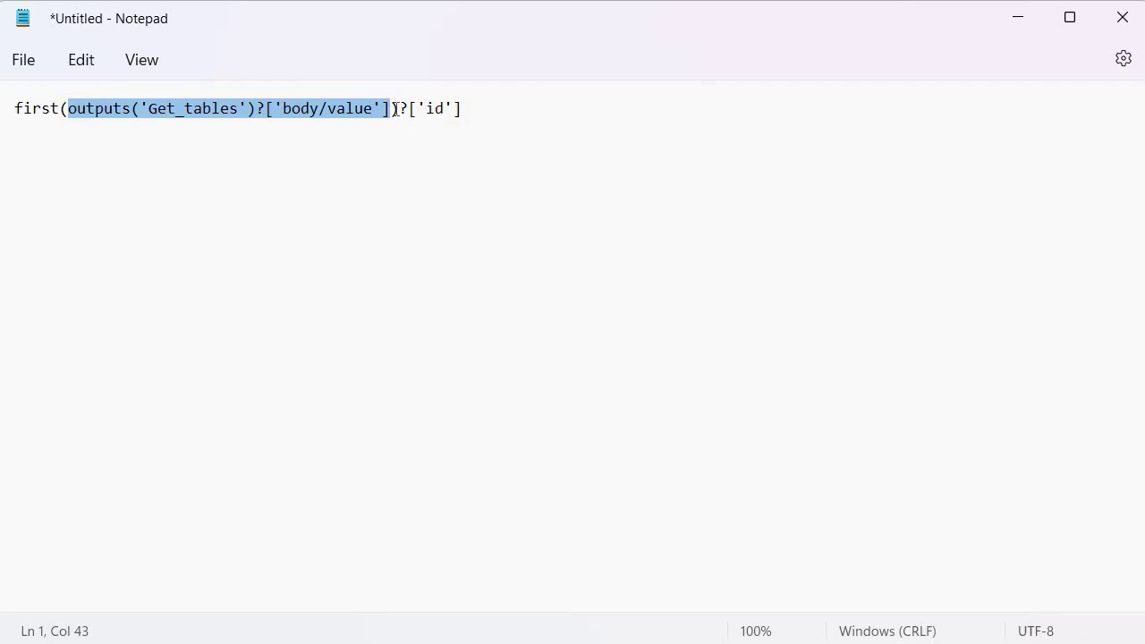
pyautogui.click(399, 108)
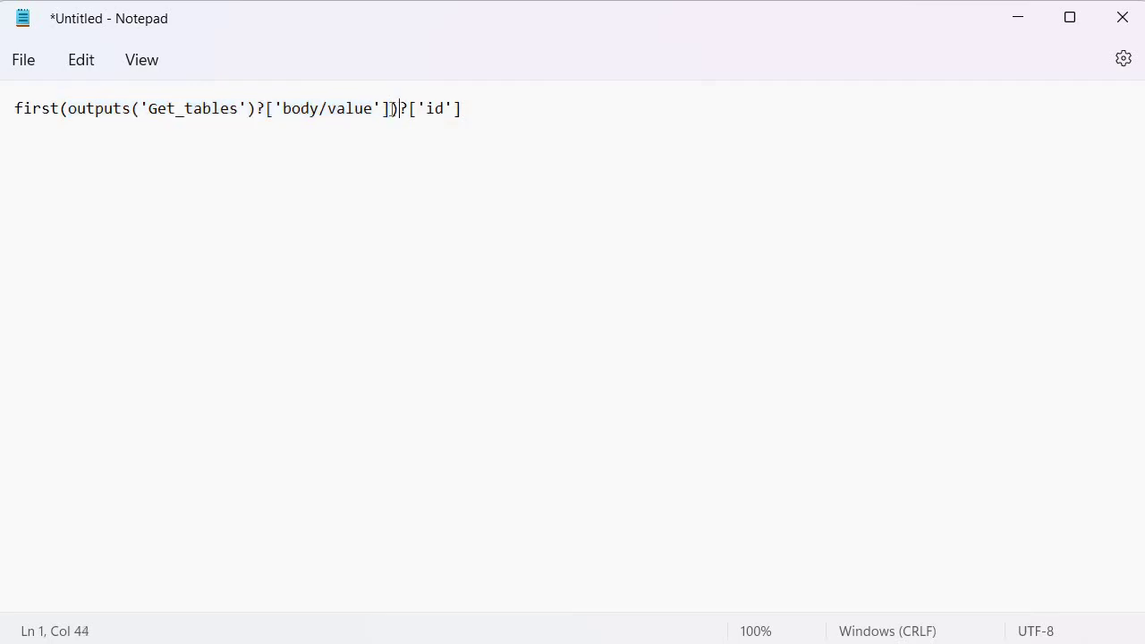
pyautogui.moveTo(184, 108); pyautogui.dragTo(388, 108)
pyautogui.click(283, 108)
pyautogui.click(391, 109)
pyautogui.moveTo(463, 108); pyautogui.dragTo(276, 128)
pyautogui.click(273, 123)
pyautogui.click(483, 109)
pyautogui.click(390, 109)
pyautogui.click(401, 110)
pyautogui.hotkey('alt', 'Tab')
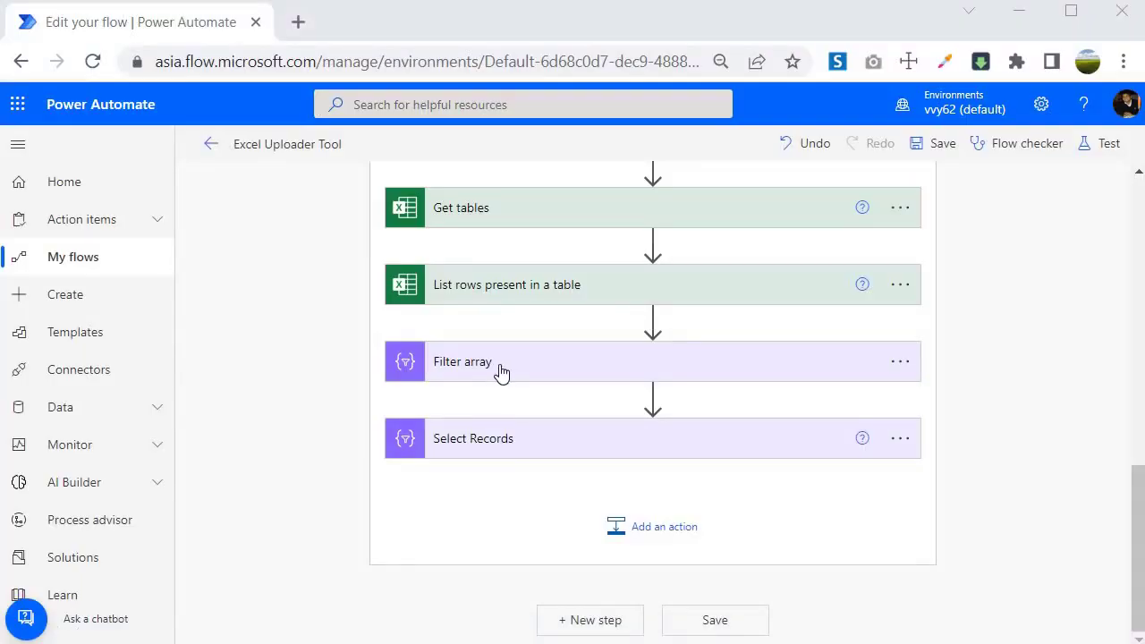
pyautogui.click(499, 368)
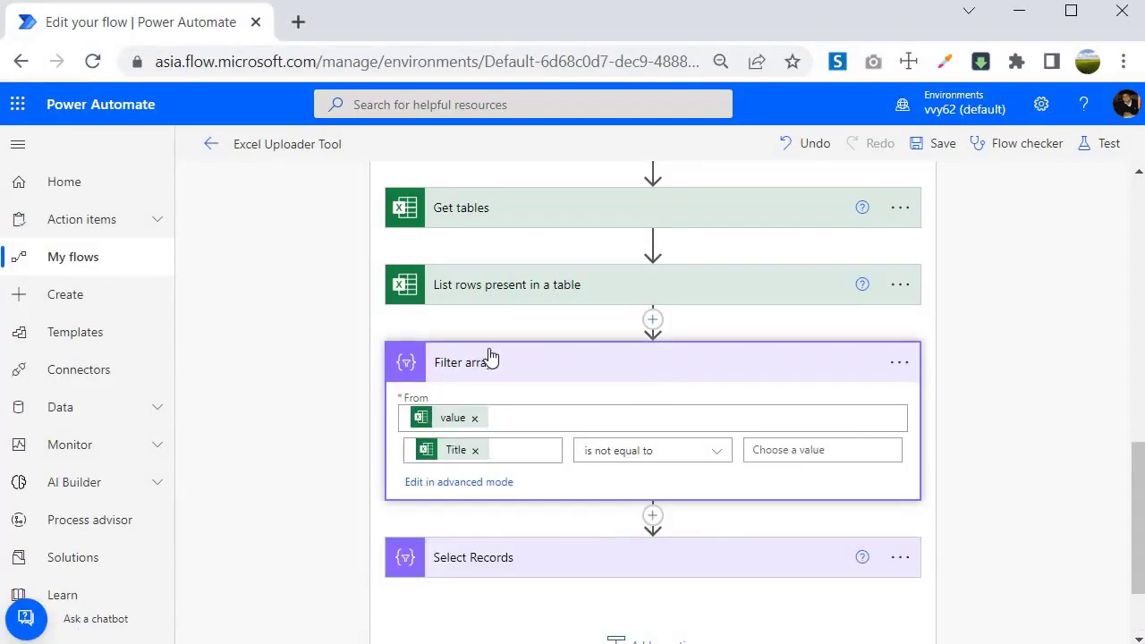
pyautogui.click(693, 456)
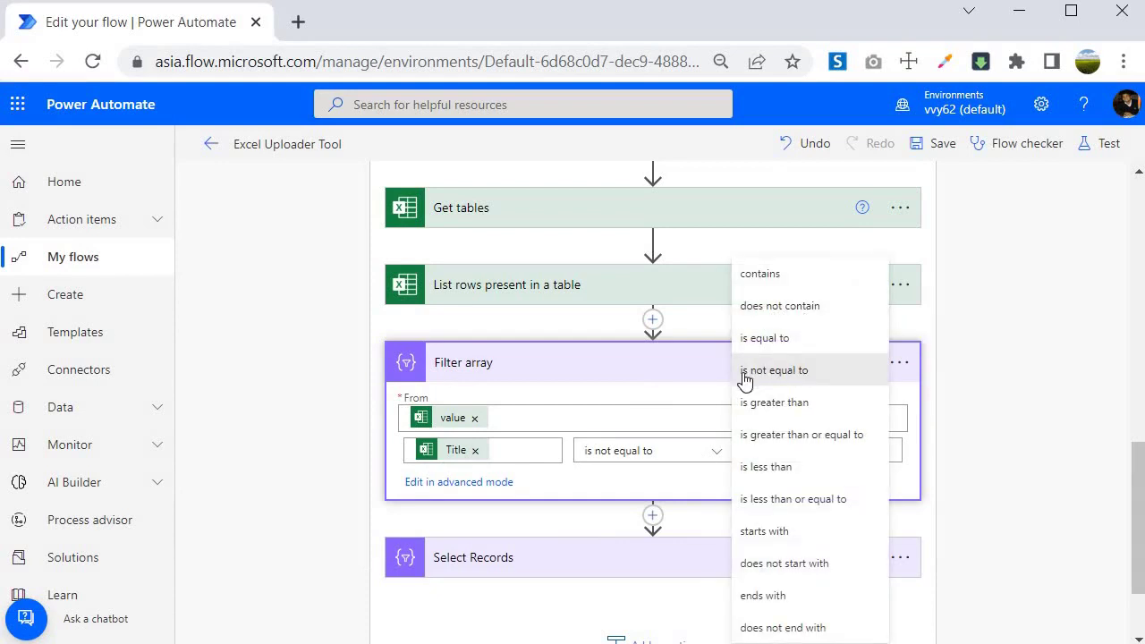
pyautogui.press('Escape')
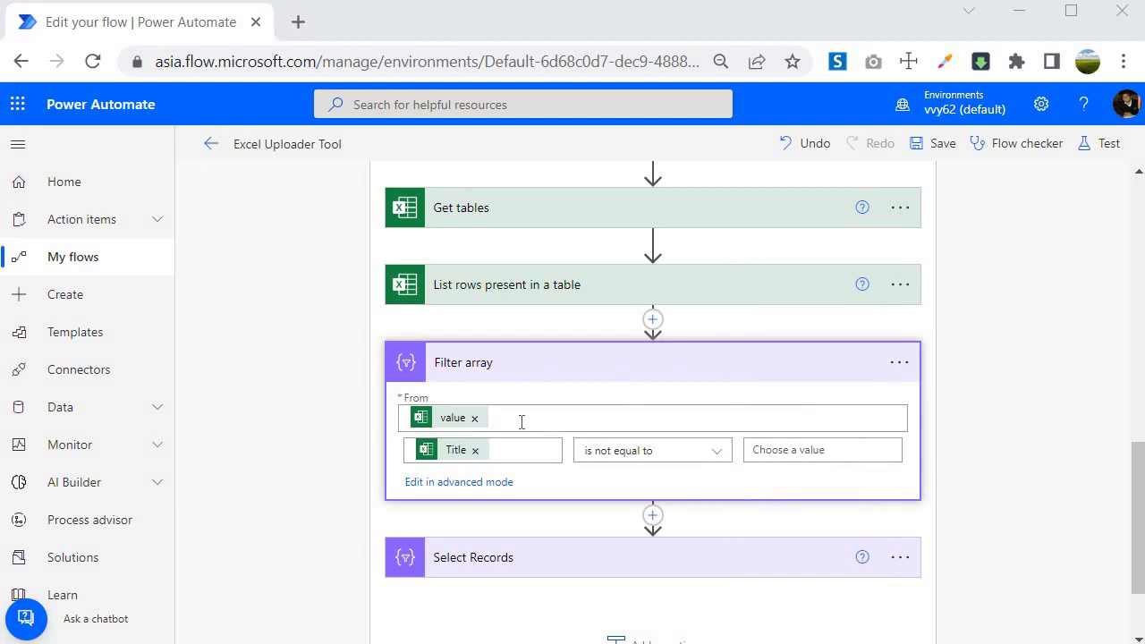
pyautogui.click(560, 381)
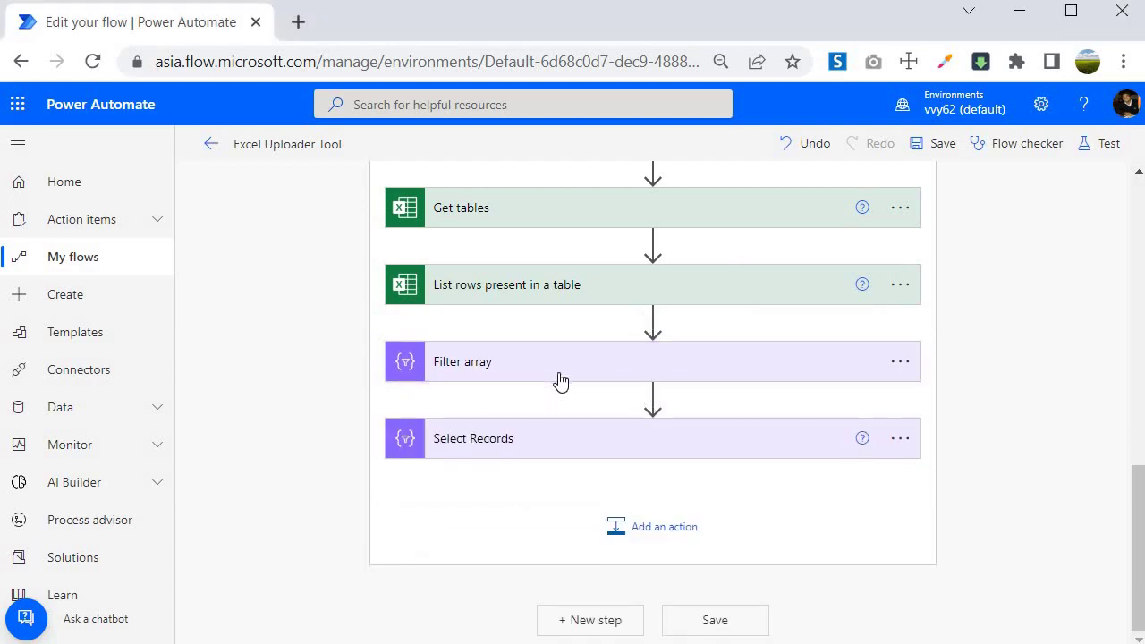
# Review the Select Records mapping of Title, Manager Claims, AwardType Value and Project Id, then collapse it
pyautogui.click(465, 438)
pyautogui.scroll(-4, 439, 459)
pyautogui.scroll(2, 437, 465)
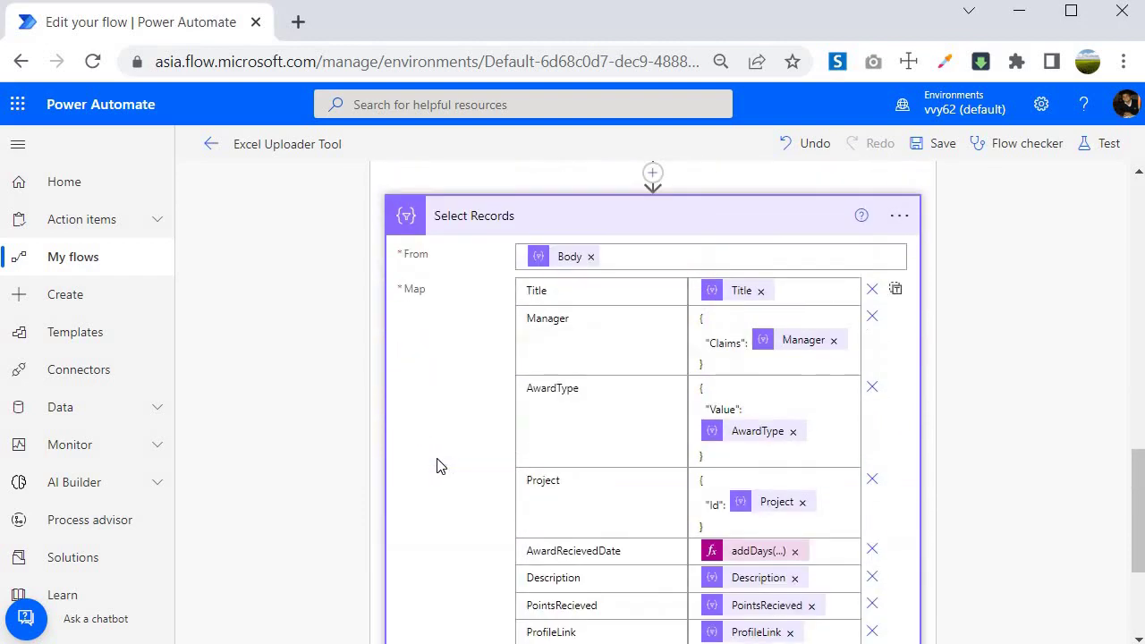
pyautogui.scroll(1, 419, 340)
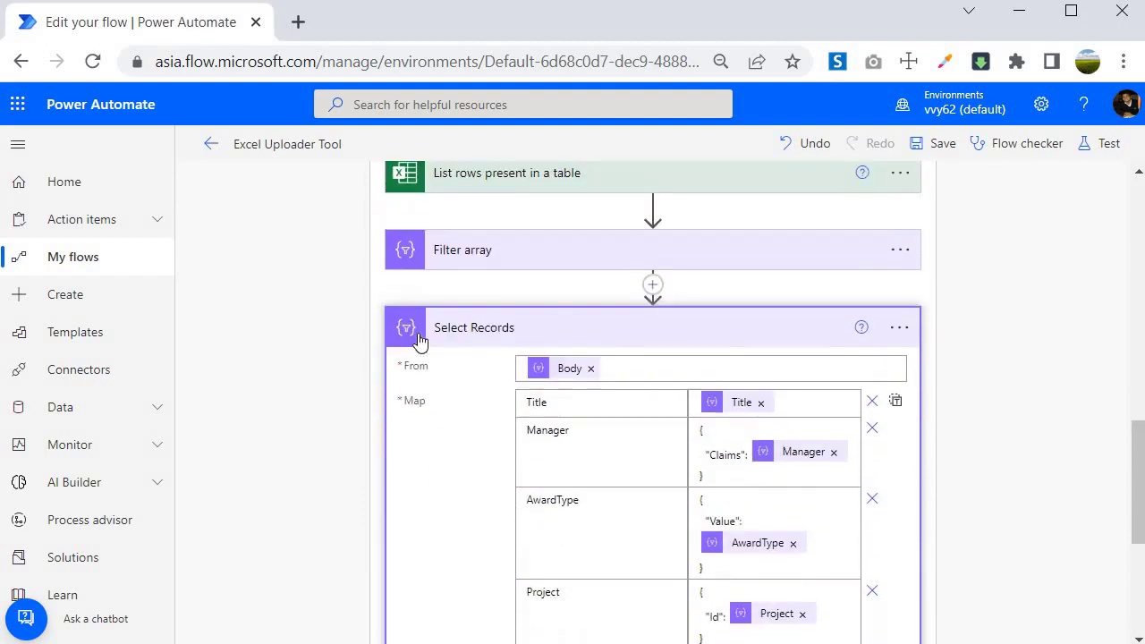
pyautogui.scroll(-2, 419, 340)
pyautogui.scroll(2, 439, 370)
pyautogui.click(398, 345)
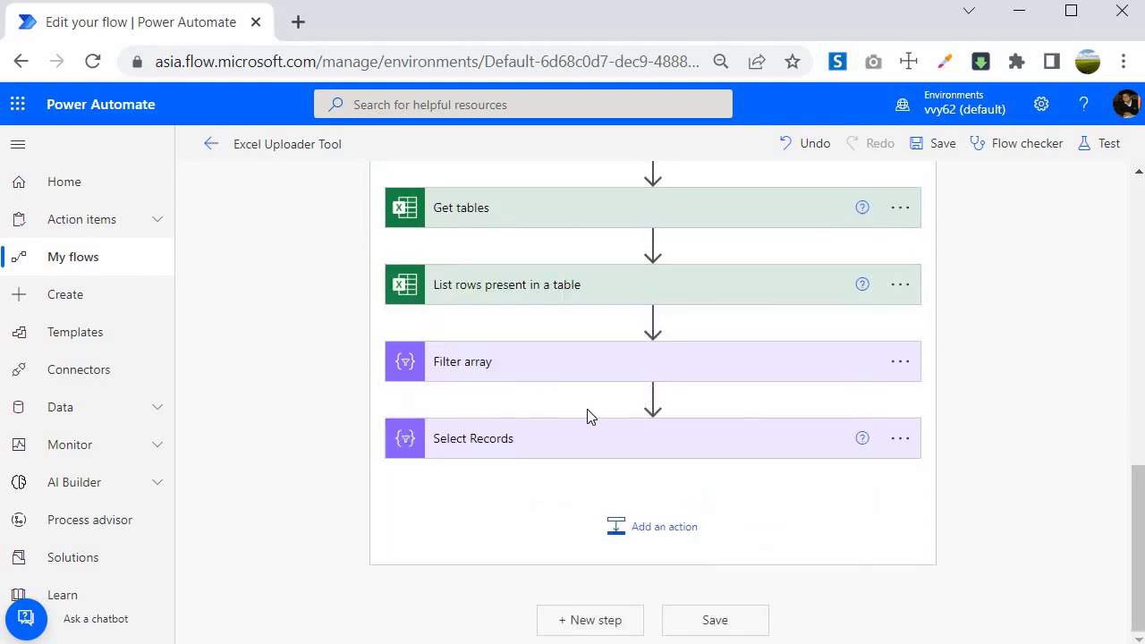
pyautogui.click(462, 439)
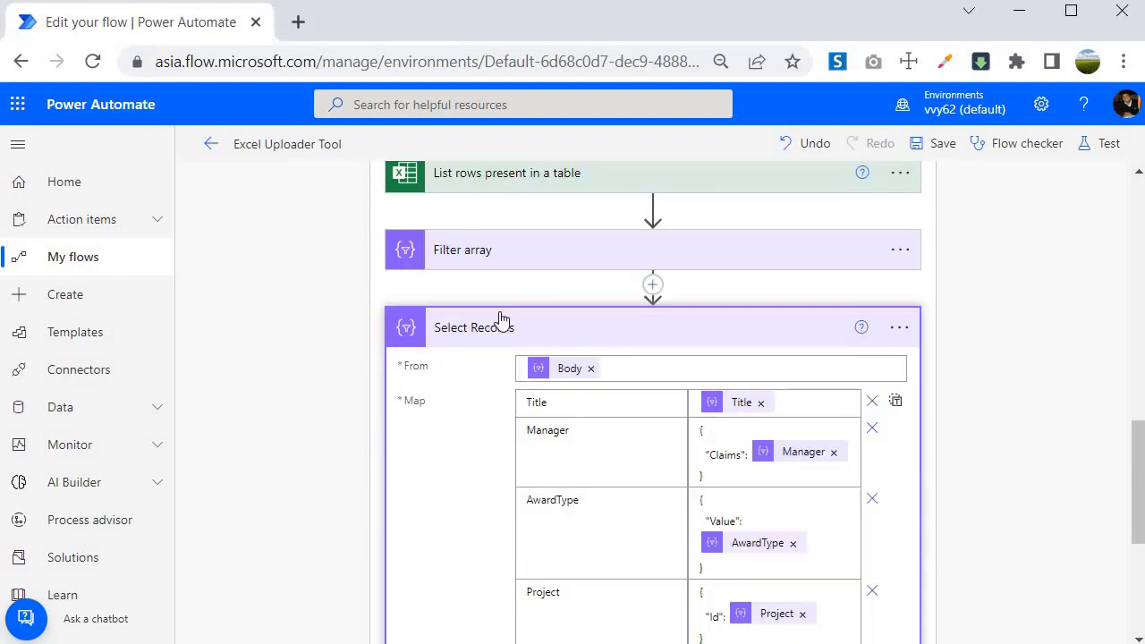
pyautogui.click(501, 322)
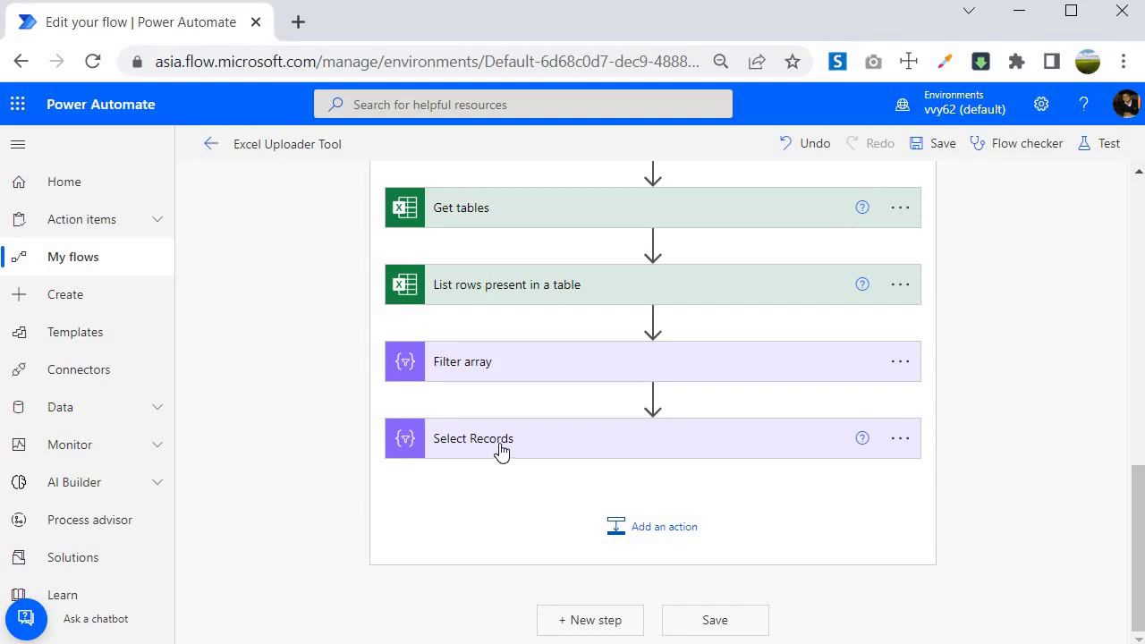
# Add a Control 'Apply to each' loop after Select Records, found by searching 'apply'
pyautogui.click(686, 528)
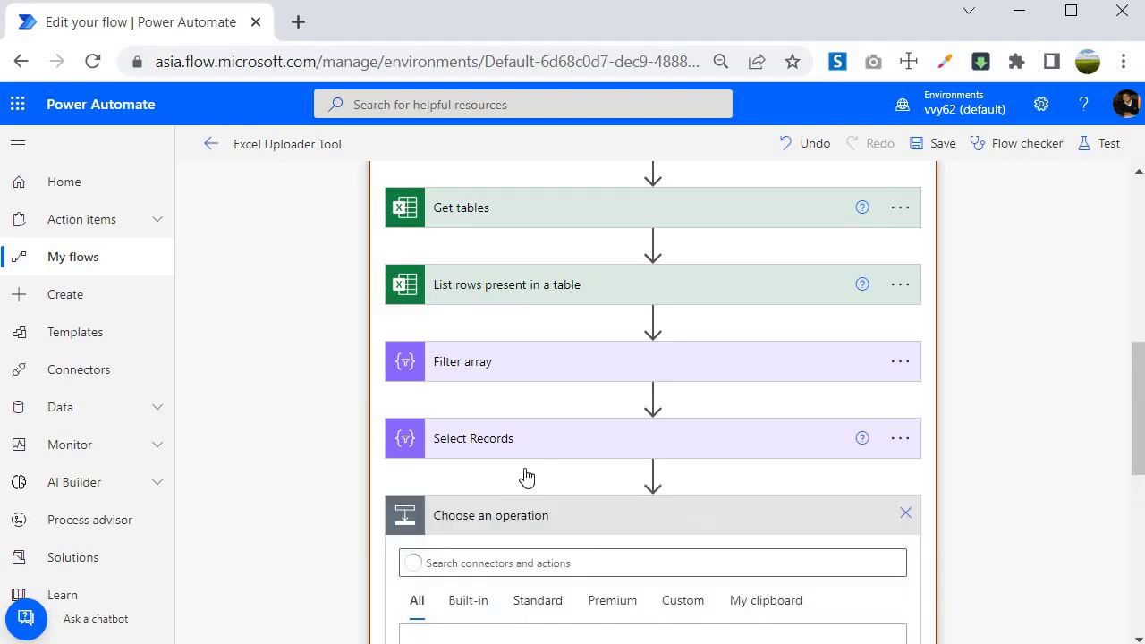
pyautogui.write('app')
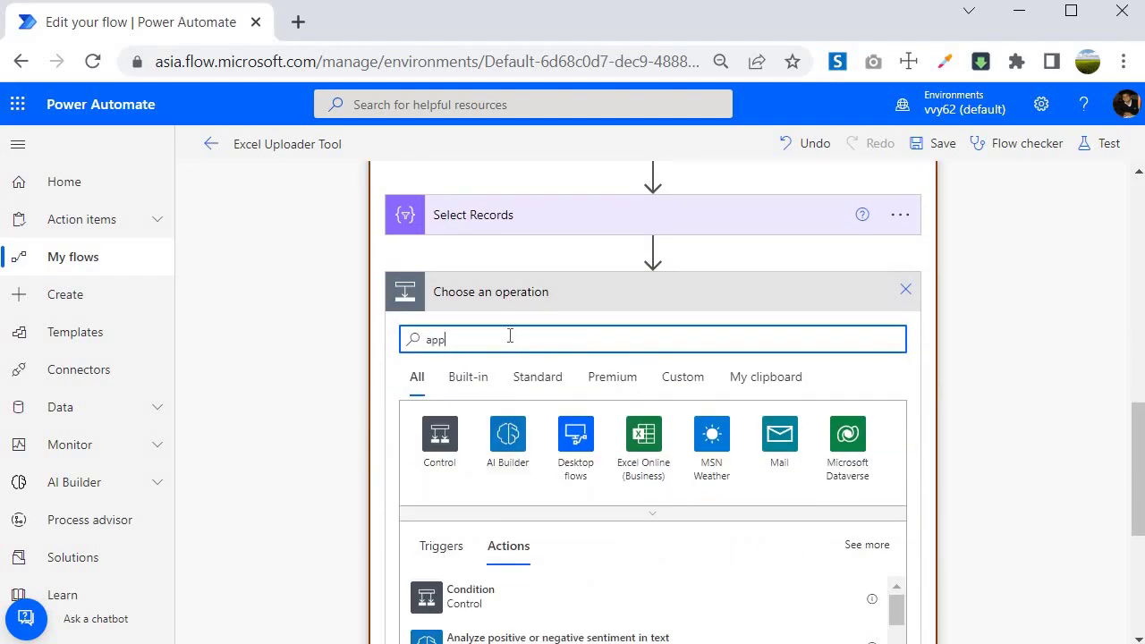
pyautogui.write('ly')
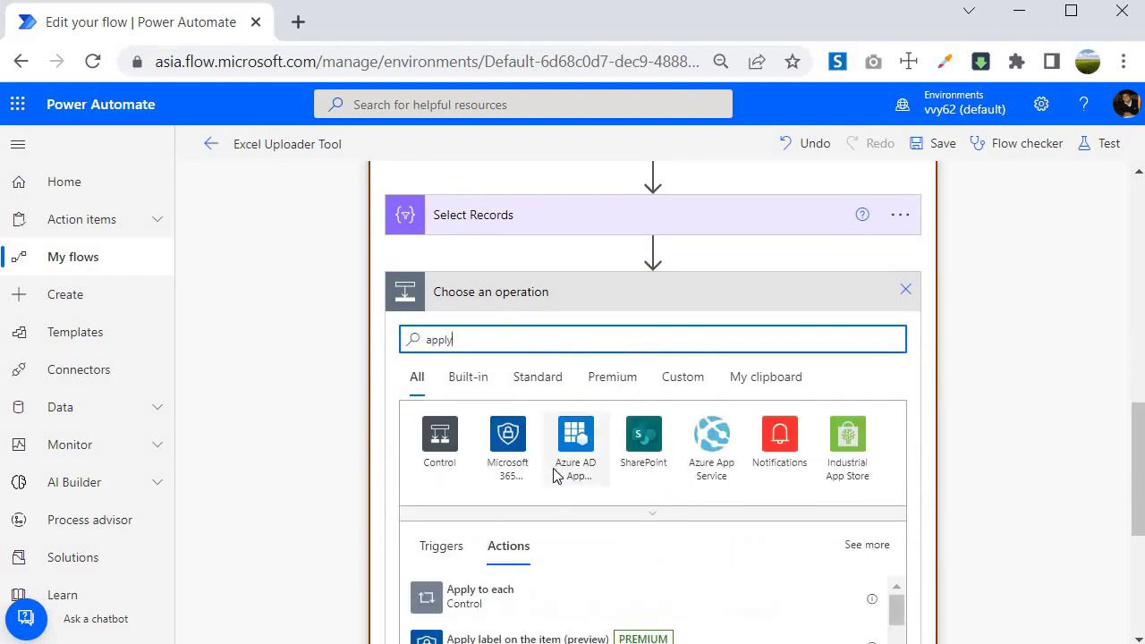
pyautogui.scroll(-1, 304, 447)
pyautogui.scroll(-1, 304, 448)
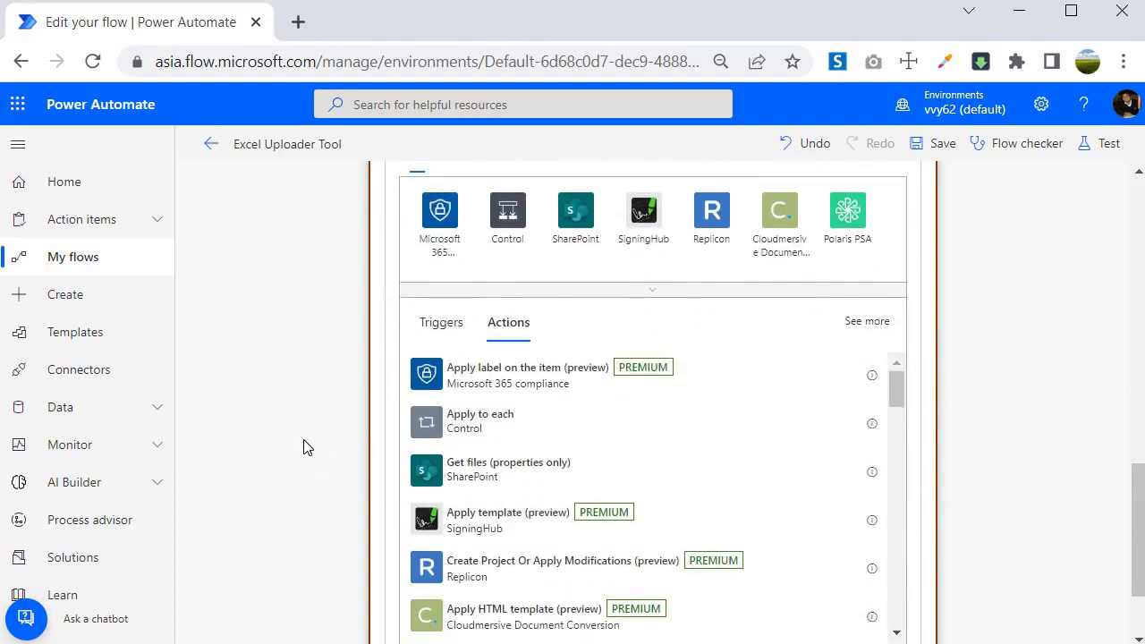
pyautogui.scroll(1, 460, 597)
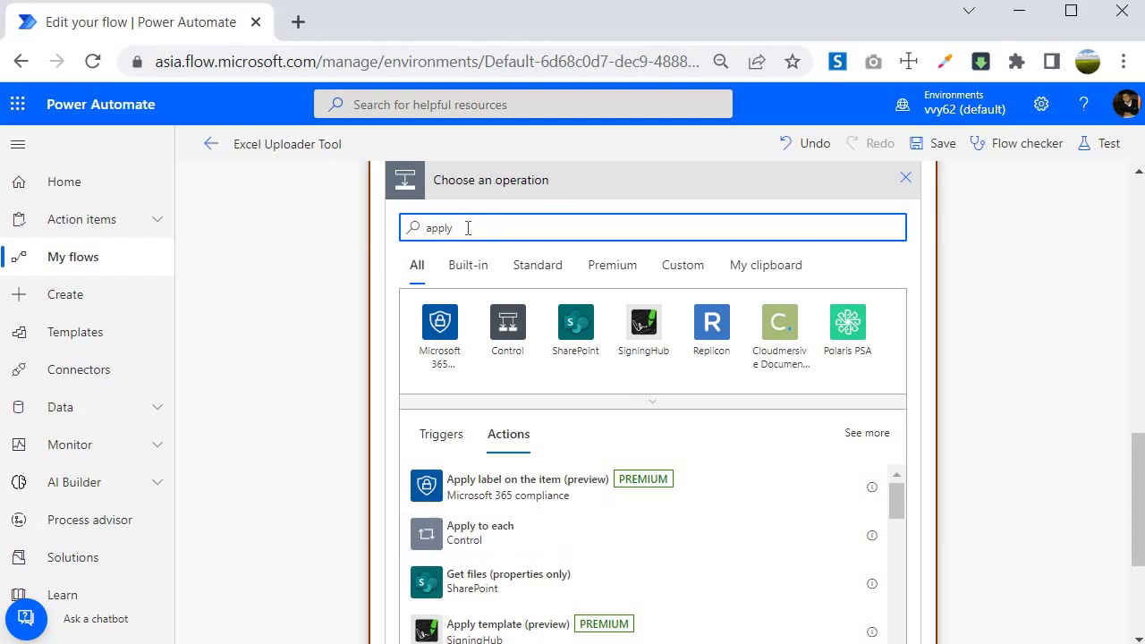
pyautogui.hotkey('ctrl', 'a')
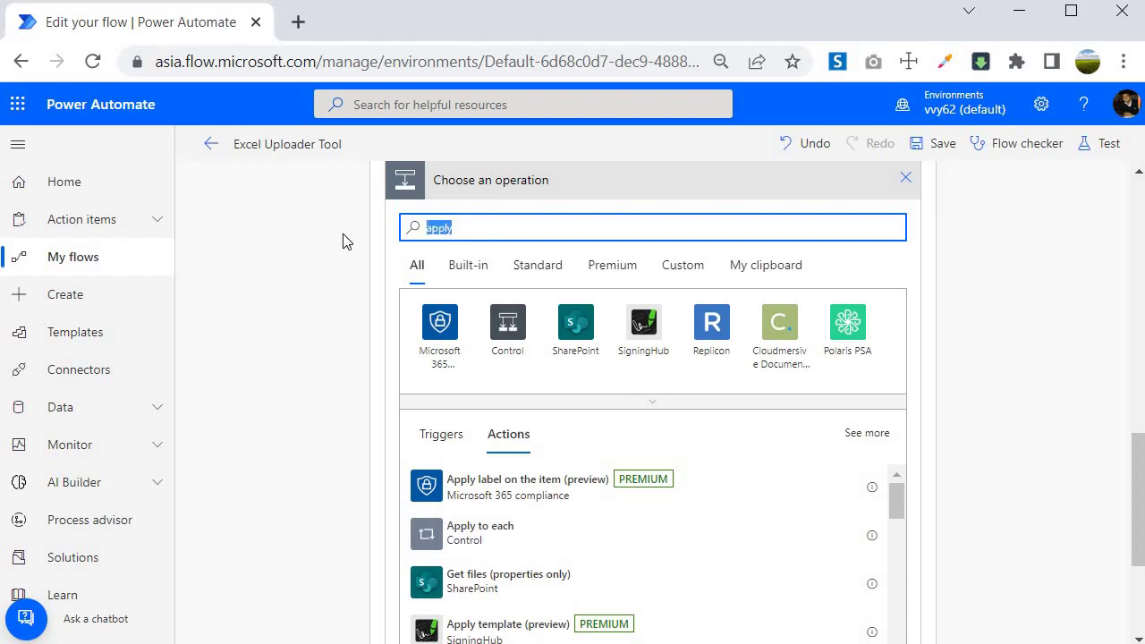
pyautogui.write('do until')
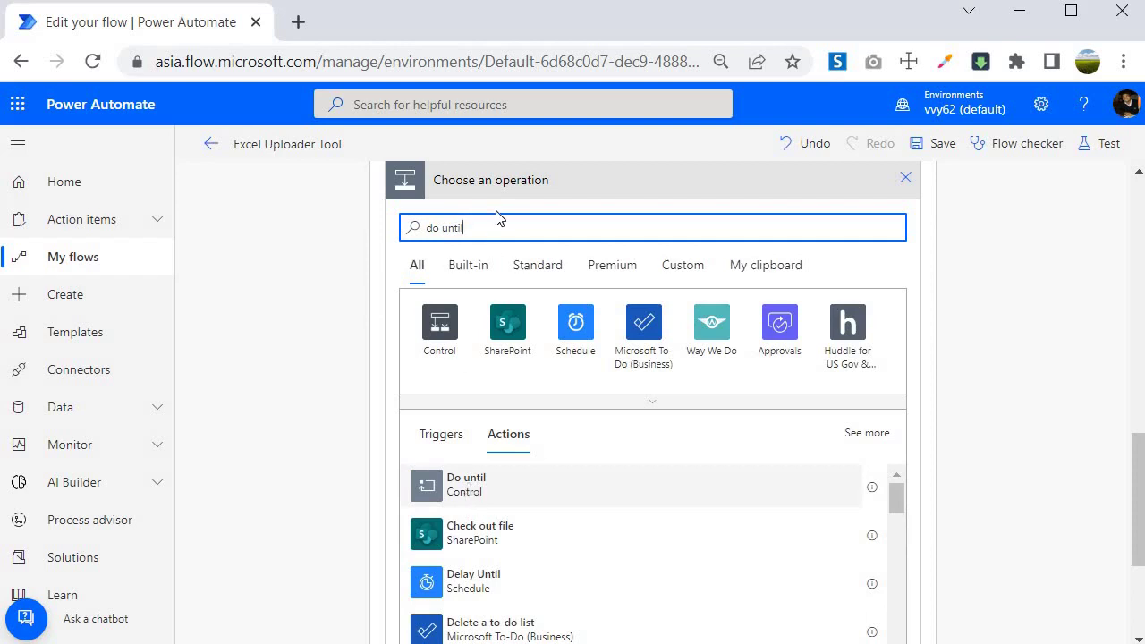
pyautogui.moveTo(480, 224); pyautogui.dragTo(416, 225)
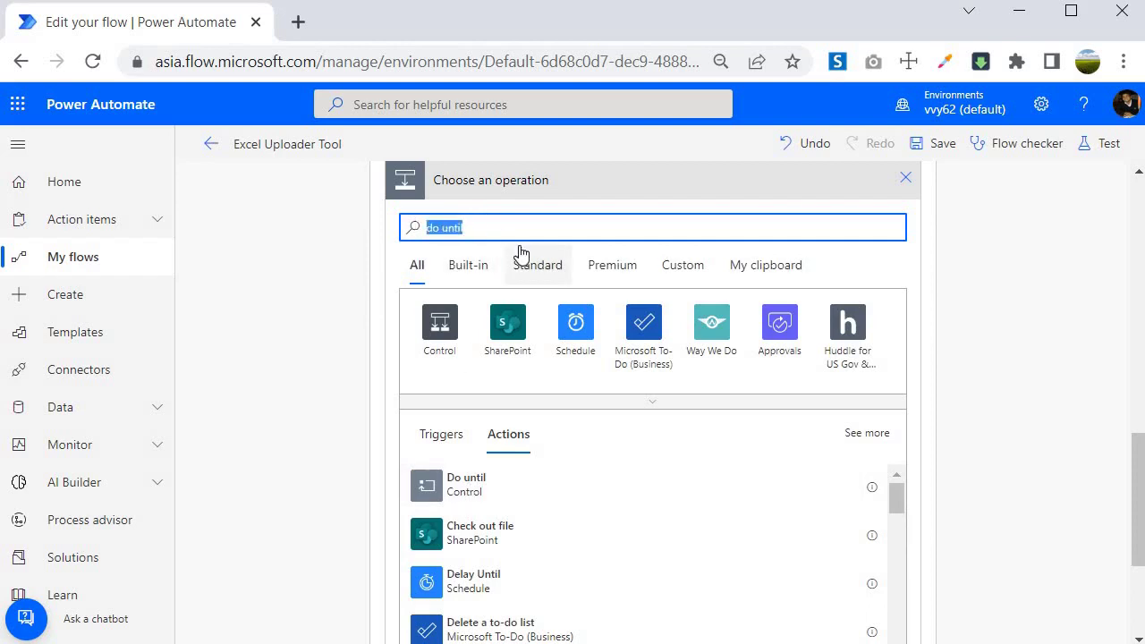
pyautogui.write('apply')
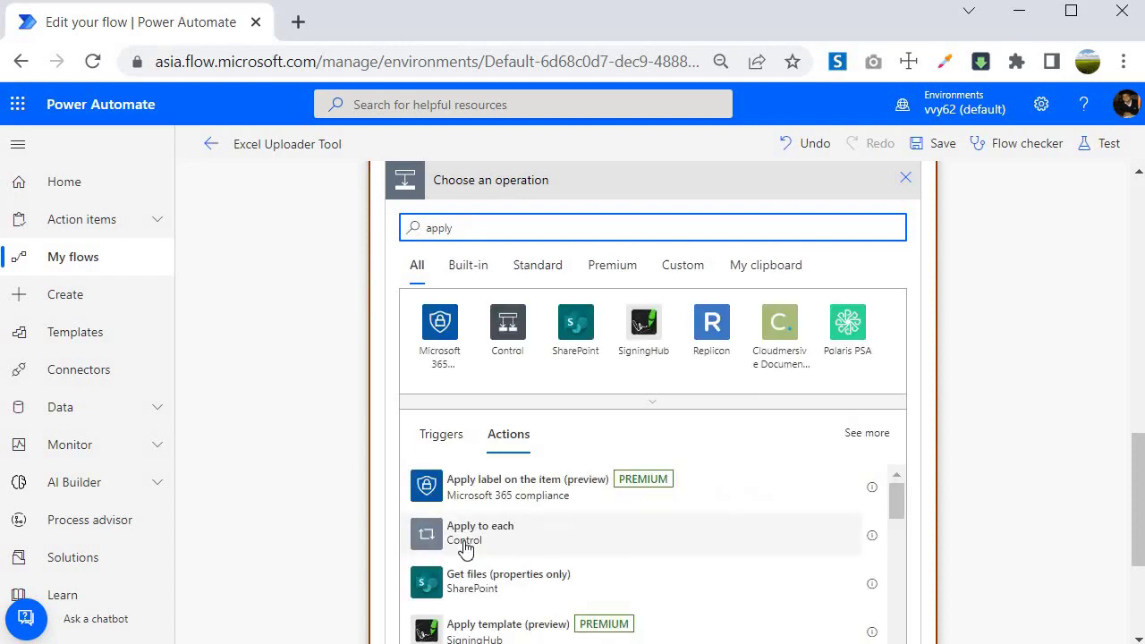
pyautogui.click(468, 544)
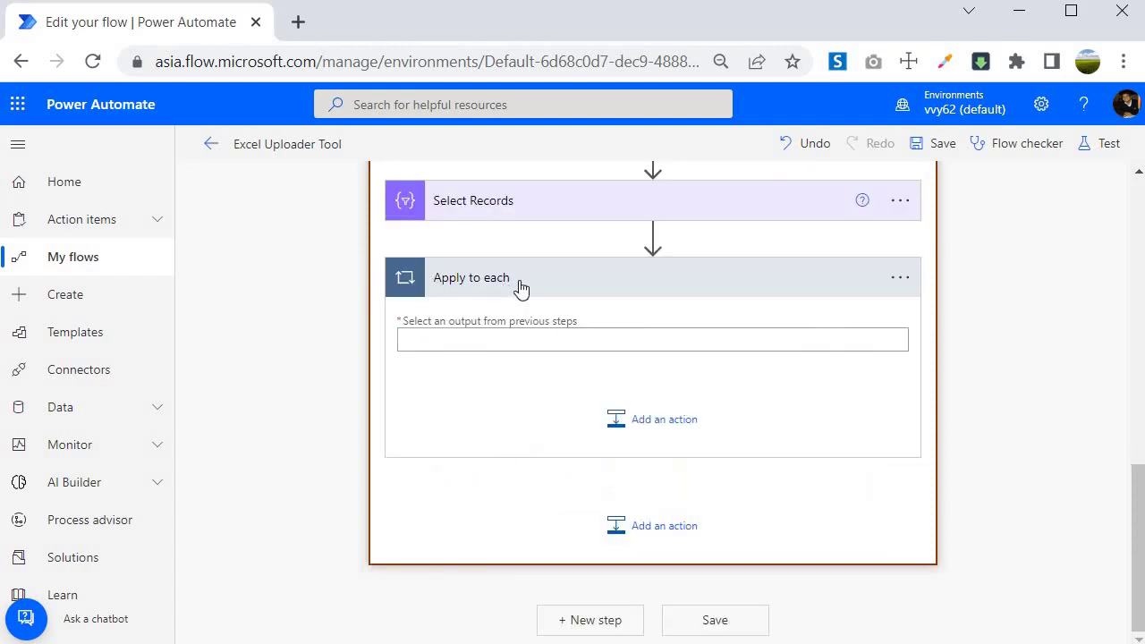
# Make the loop iterate over the Select Records Output
pyautogui.click(510, 340)
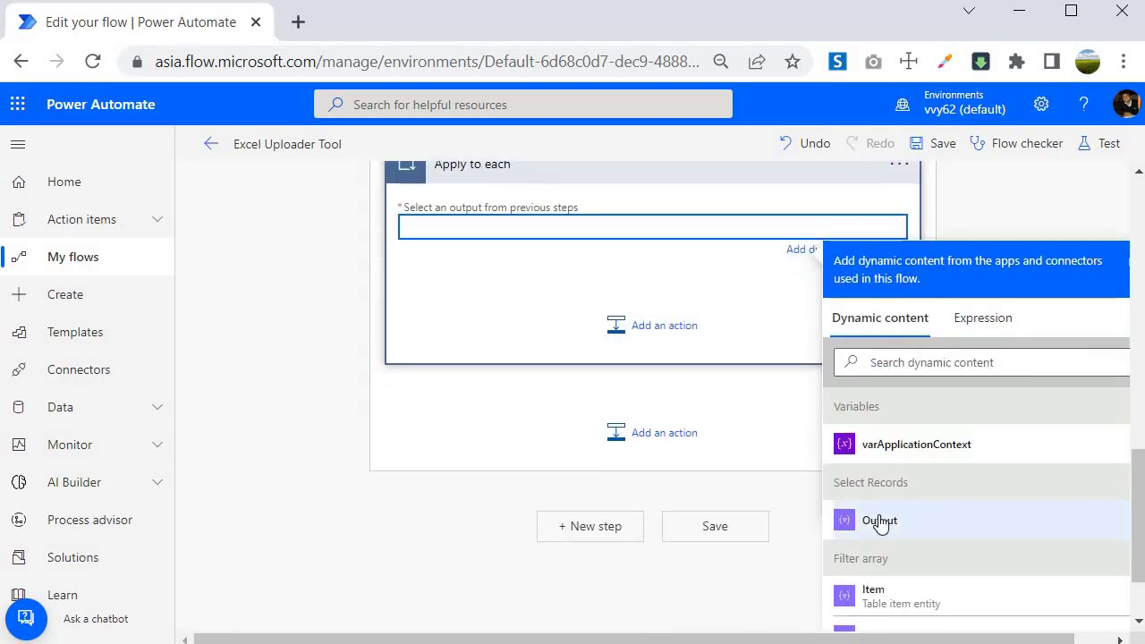
pyautogui.click(879, 522)
pyautogui.scroll(3, 532, 510)
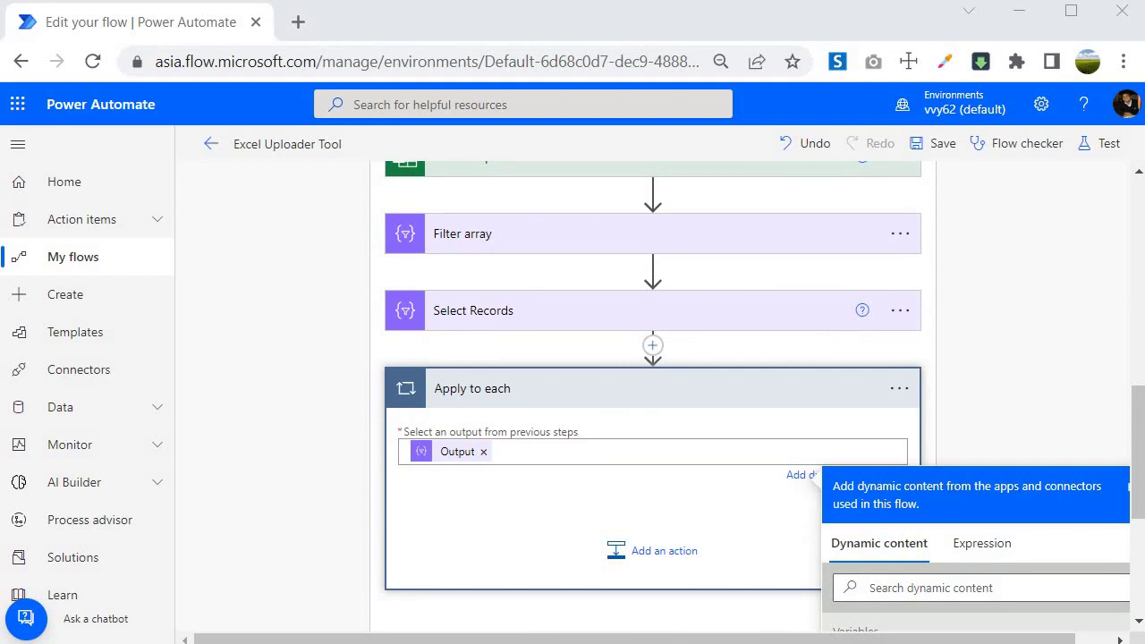
# Rename the loop action to 'Loop' and begin a new action inside it
pyautogui.click(899, 388)
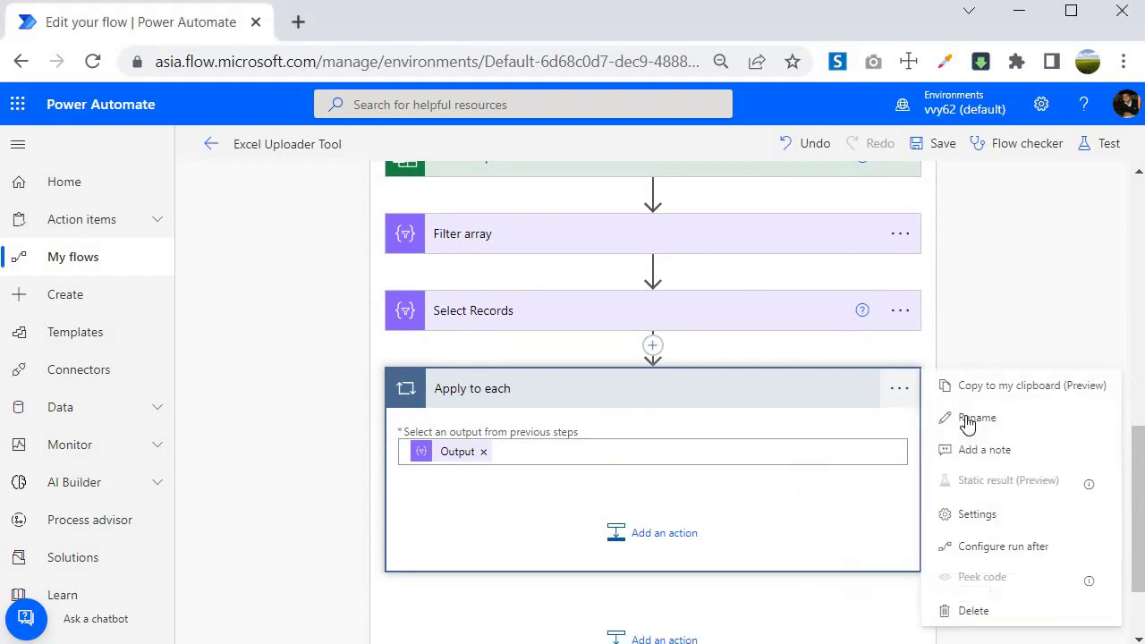
pyautogui.press('Return')
pyautogui.write('Loop')
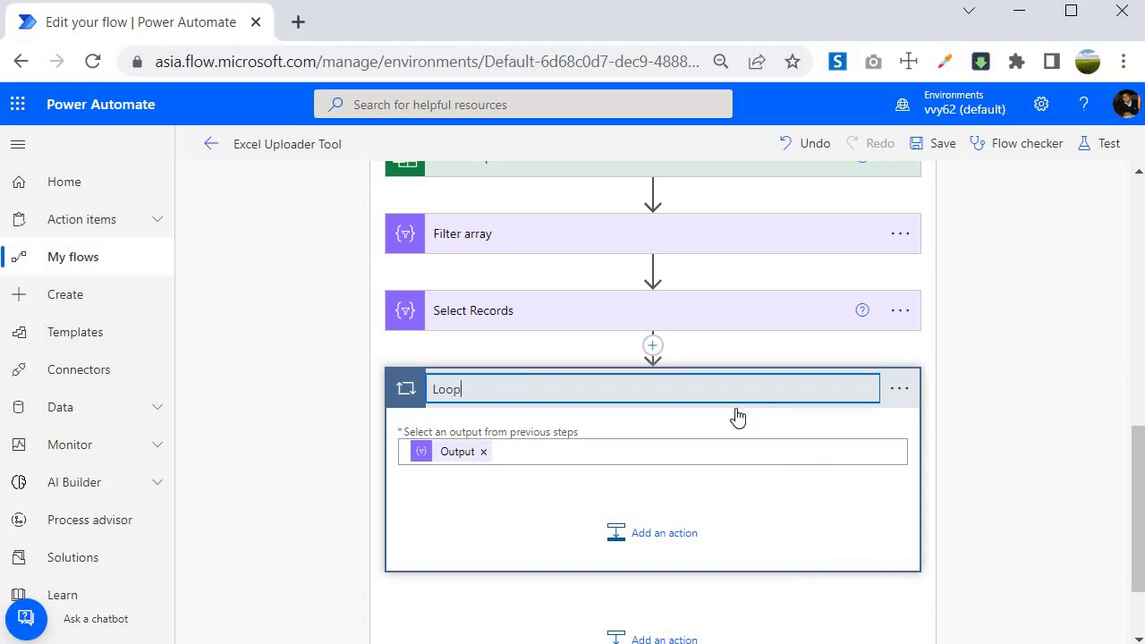
pyautogui.press('Return')
pyautogui.click(652, 532)
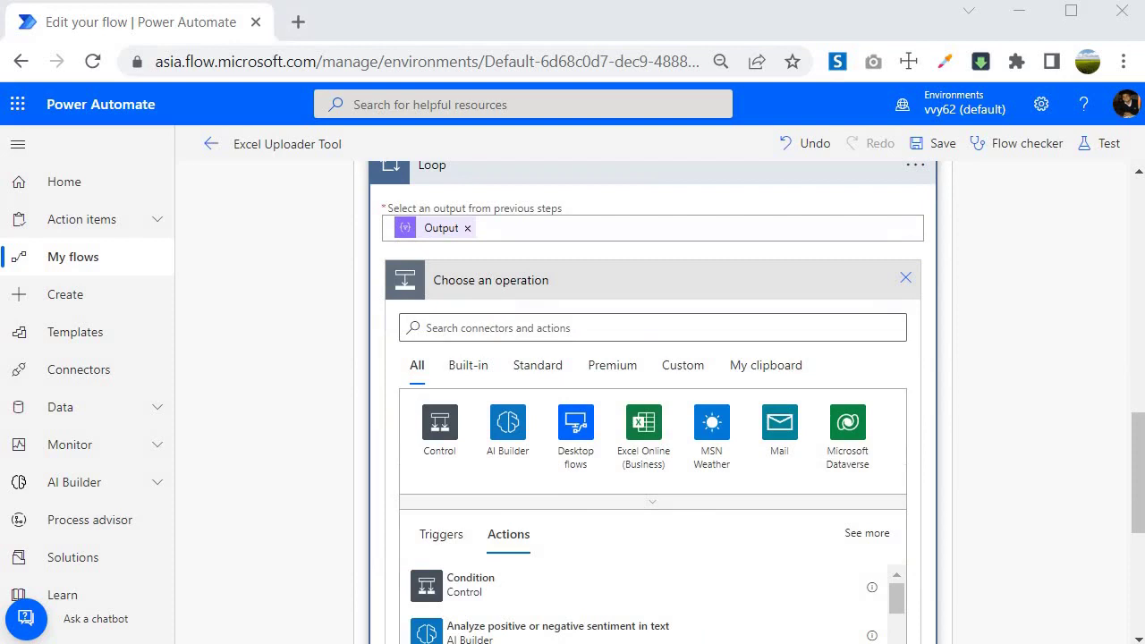
# Add a SharePoint Create item action inside Loop
pyautogui.click(509, 322)
pyautogui.write('share')
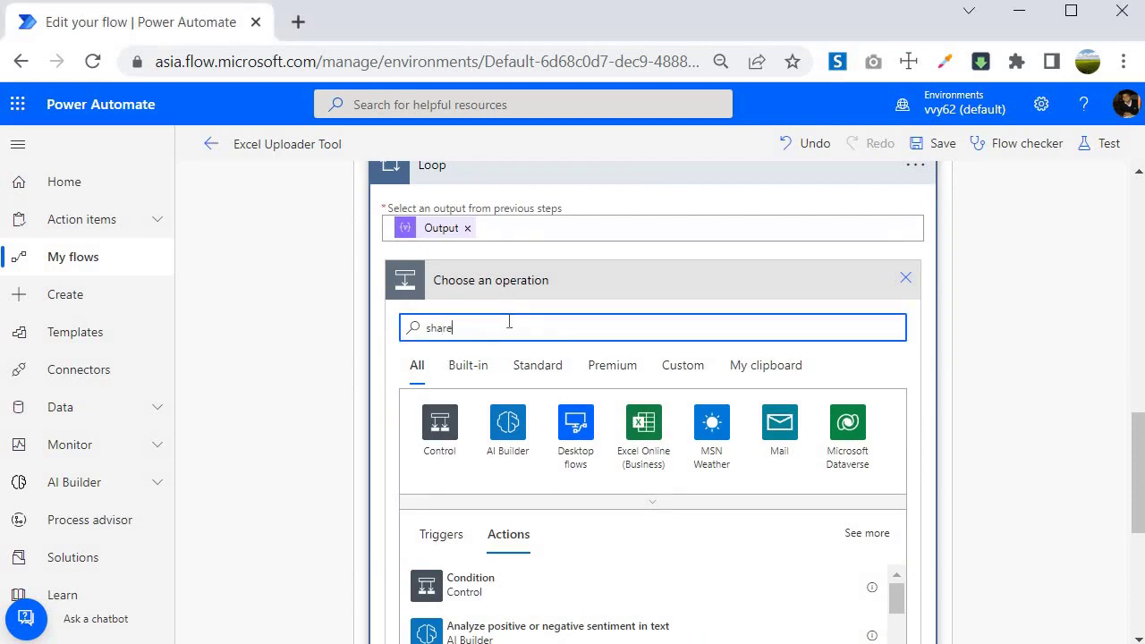
pyautogui.write('point')
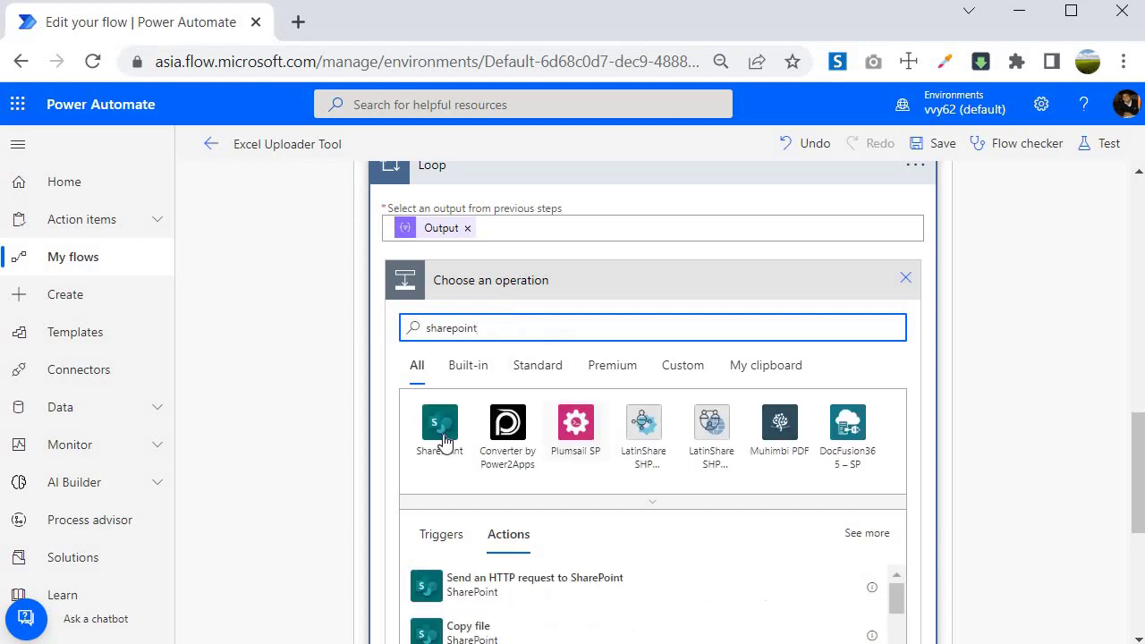
pyautogui.click(447, 434)
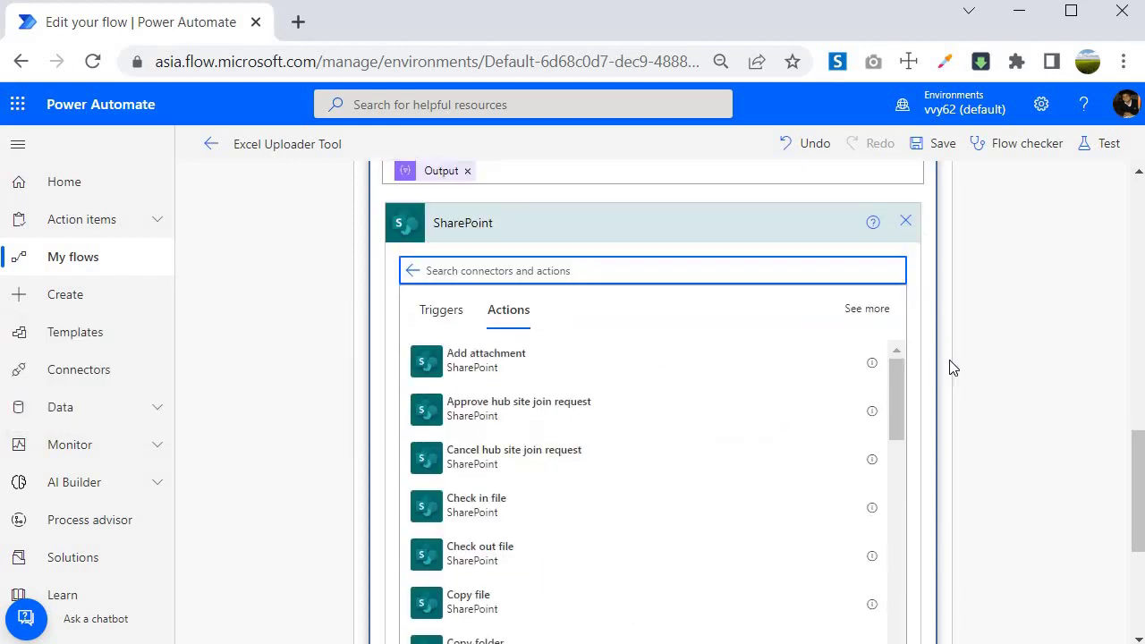
pyautogui.scroll(-3, 951, 366)
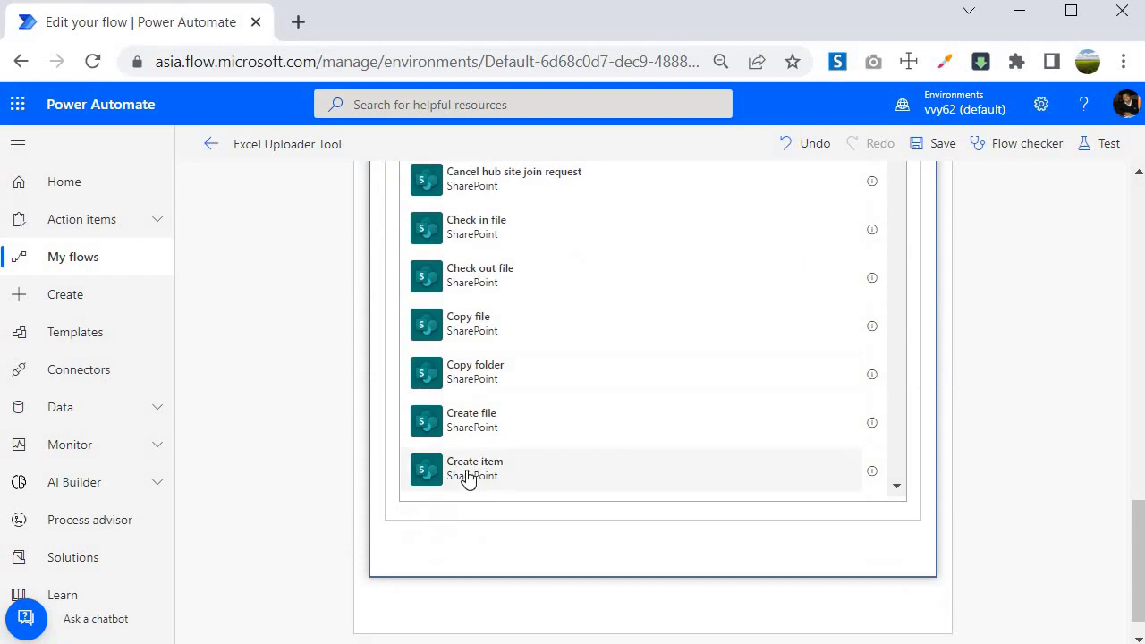
pyautogui.click(466, 468)
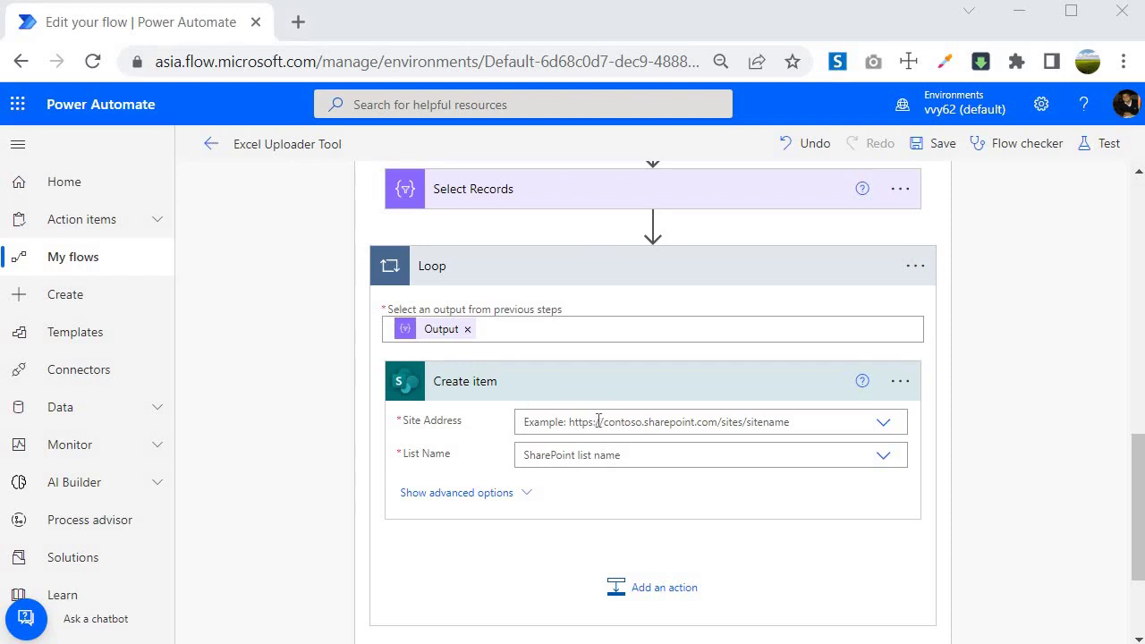
# Draft a Site Address expression reading SiteAddress from varApplicationContext
pyautogui.click(735, 430)
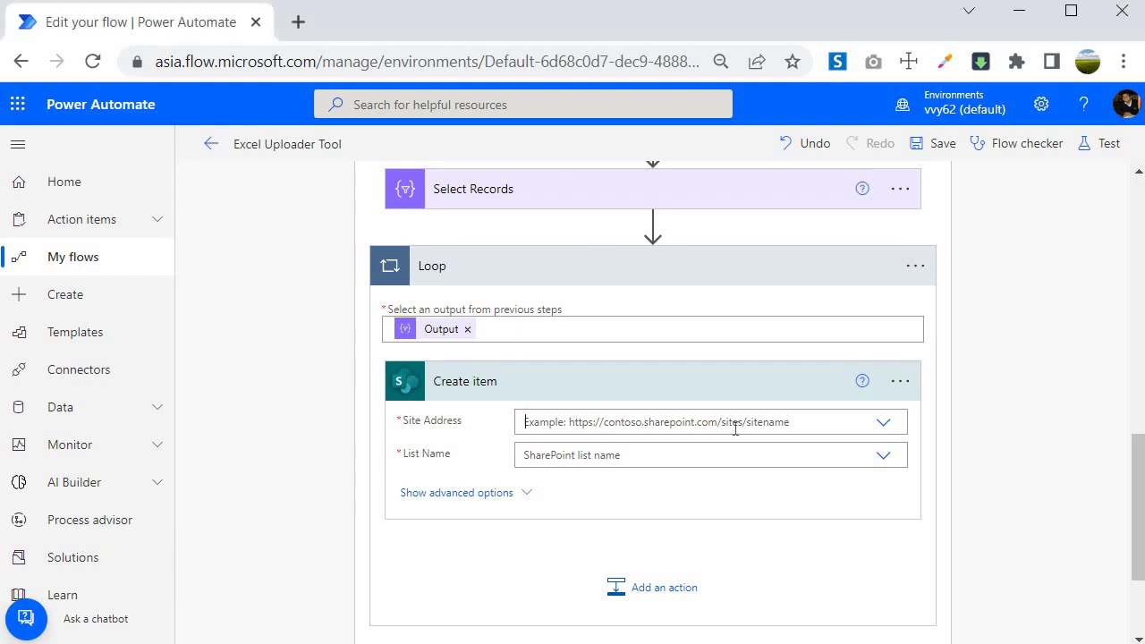
pyautogui.click(559, 472)
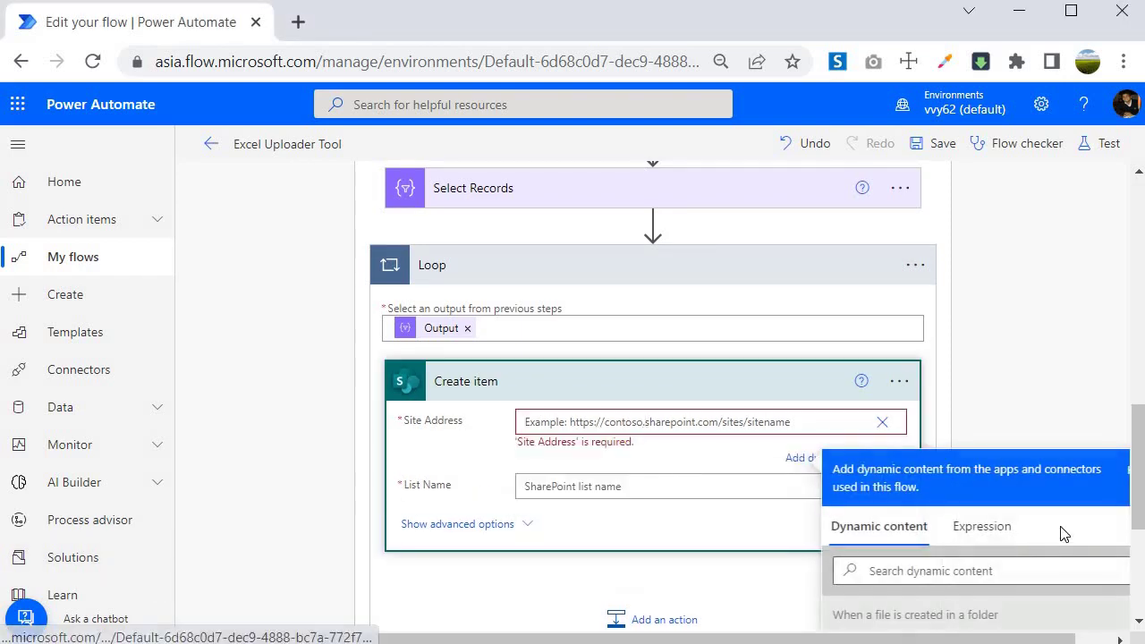
pyautogui.click(979, 527)
pyautogui.write('v')
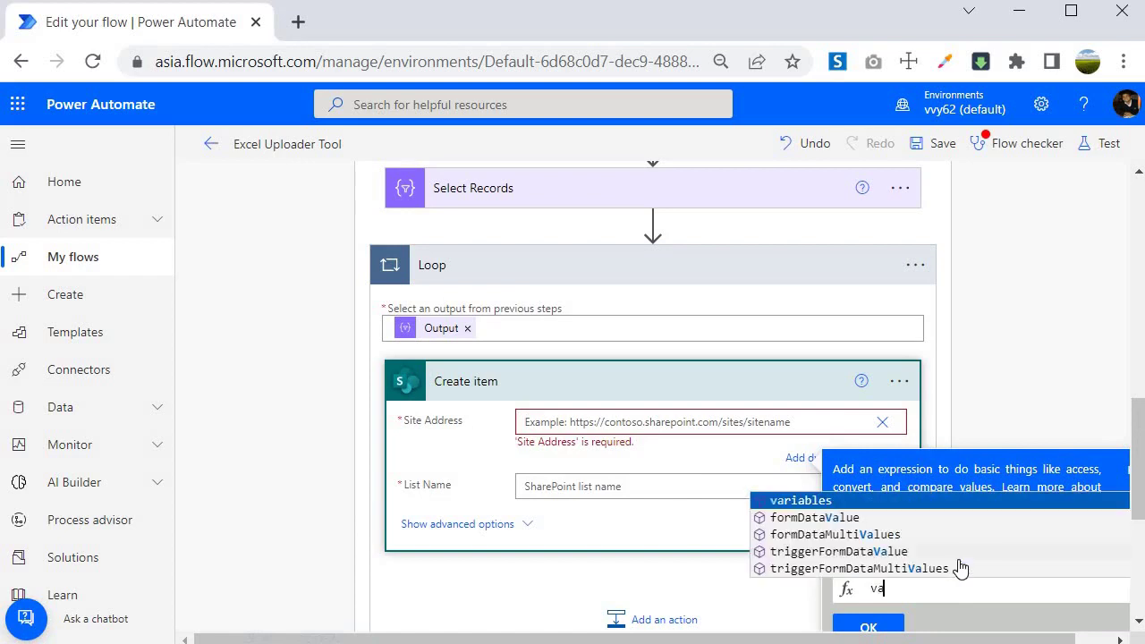
pyautogui.write('a')
pyautogui.press('Tab')
pyautogui.write("('")
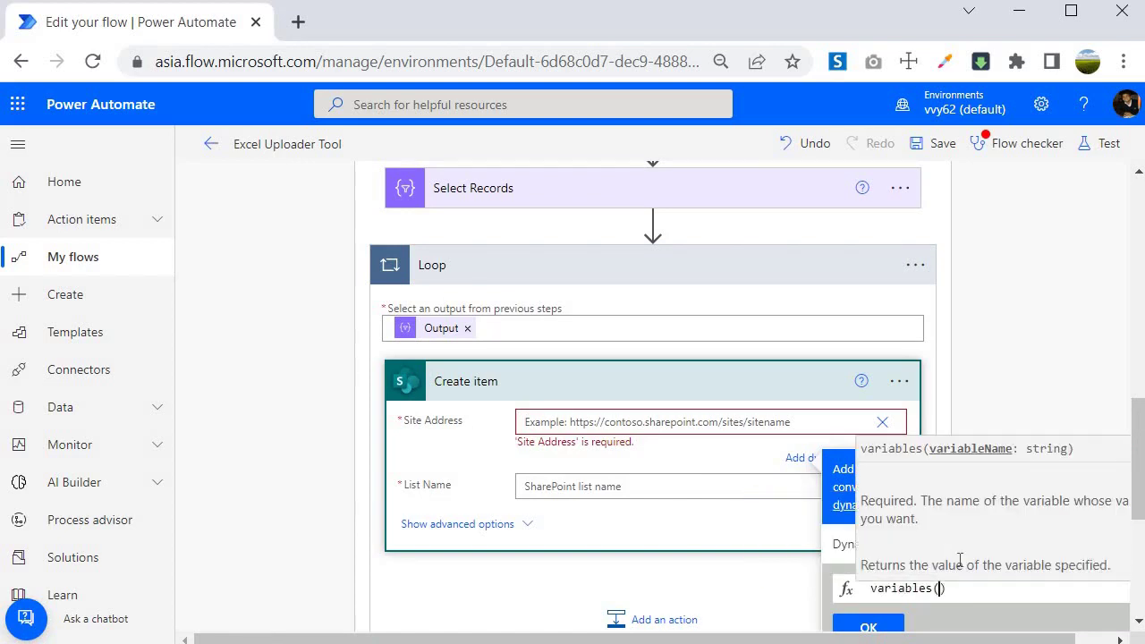
pyautogui.write('varApplicatio')
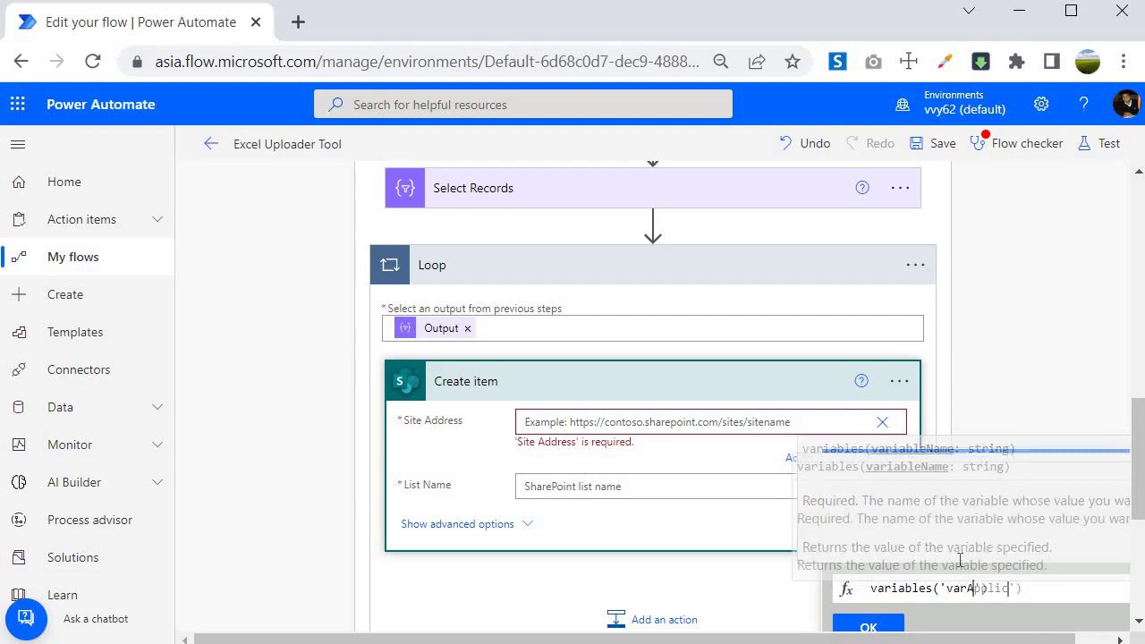
pyautogui.write('nContext')
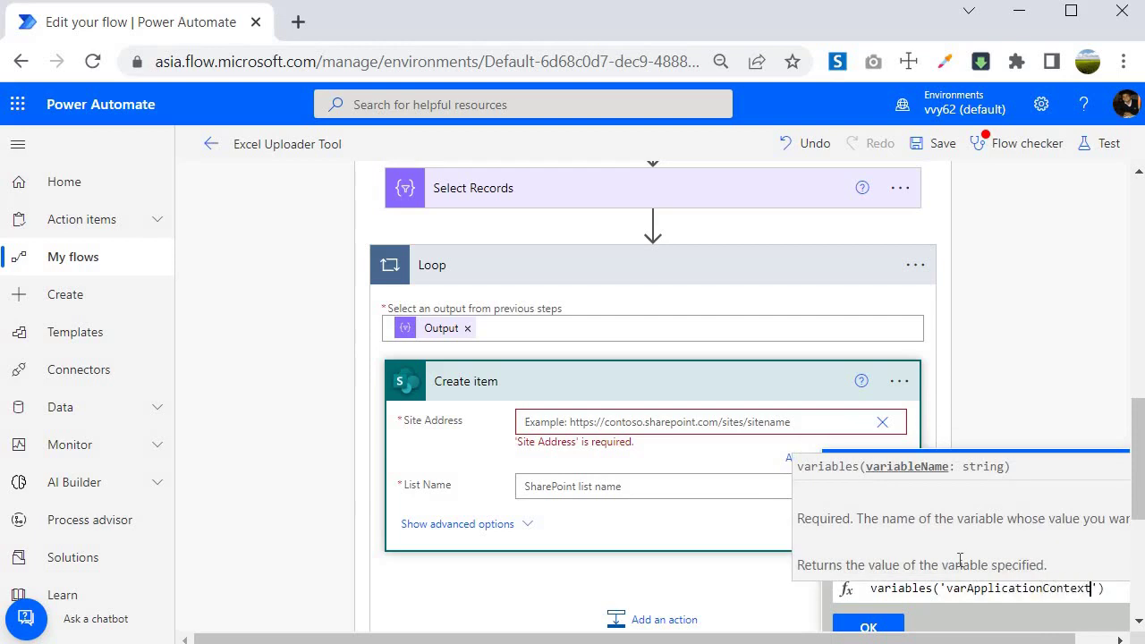
pyautogui.press('End')
pyautogui.write('?')
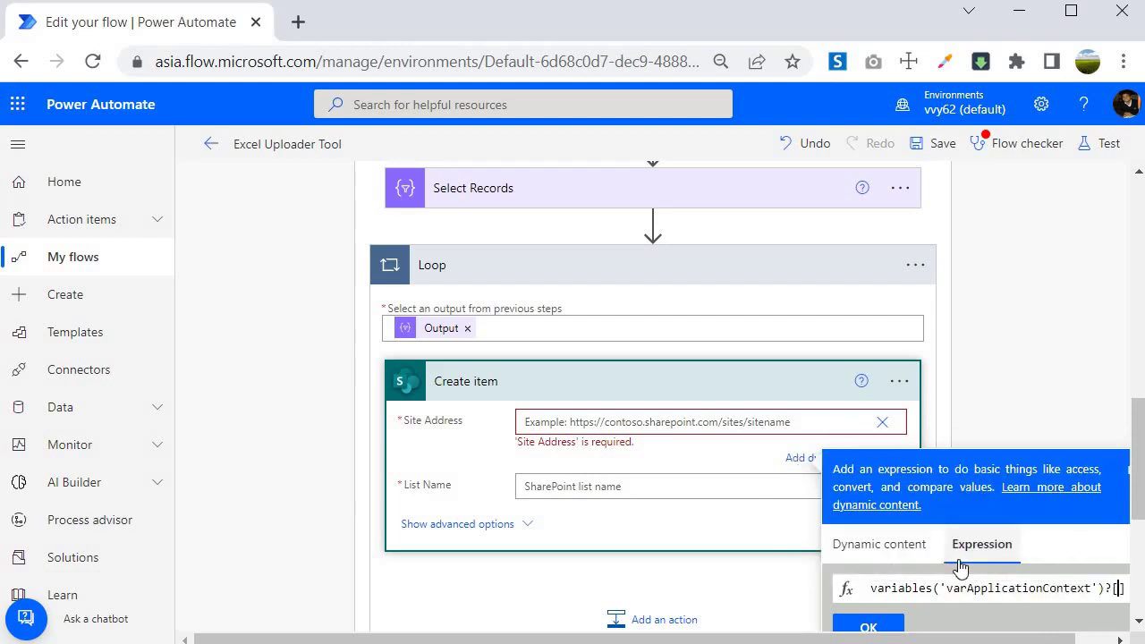
pyautogui.write("['SiteAddress'")
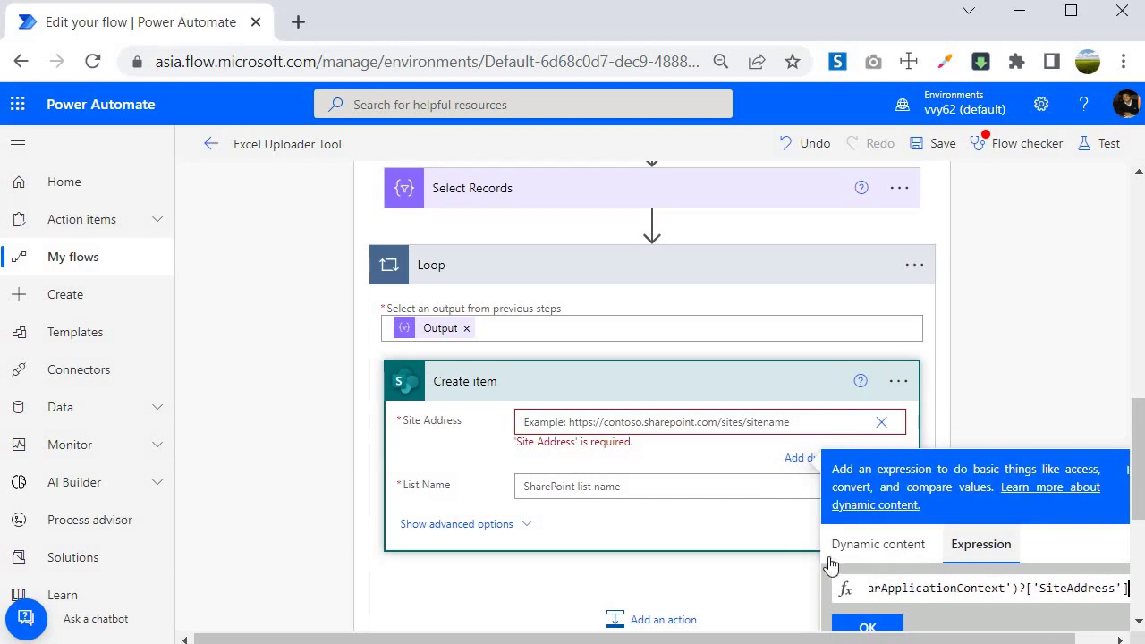
# Expand Application Context to check its keys, including DestinationListName
pyautogui.click(626, 488)
pyautogui.scroll(15, 689, 419)
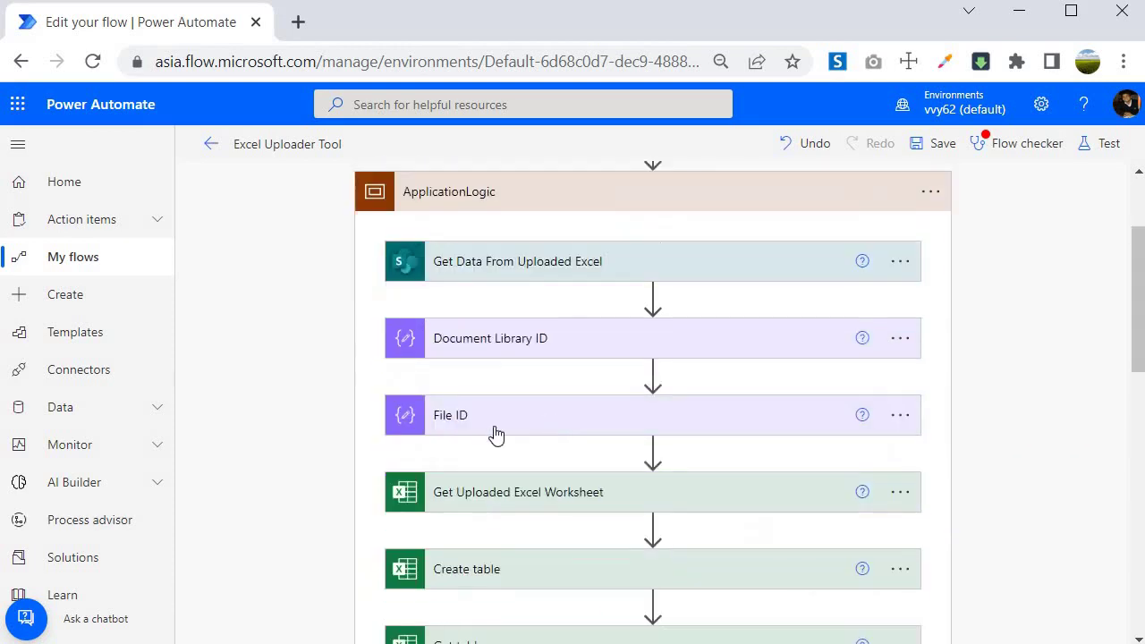
pyautogui.click(507, 284)
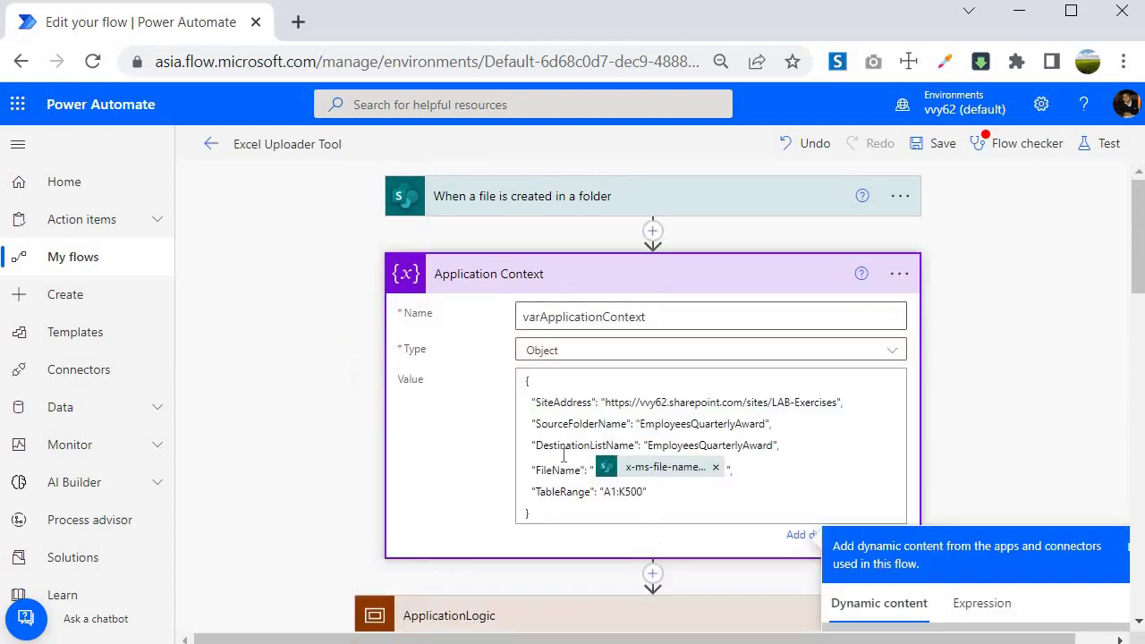
pyautogui.doubleClick(565, 447)
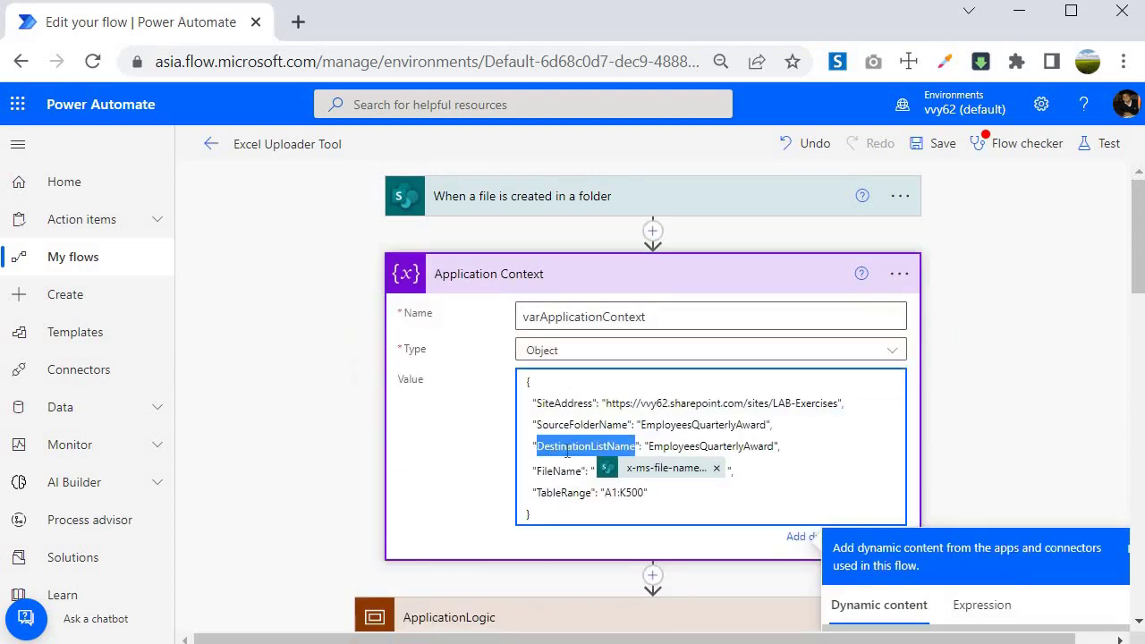
pyautogui.scroll(-15, 554, 421)
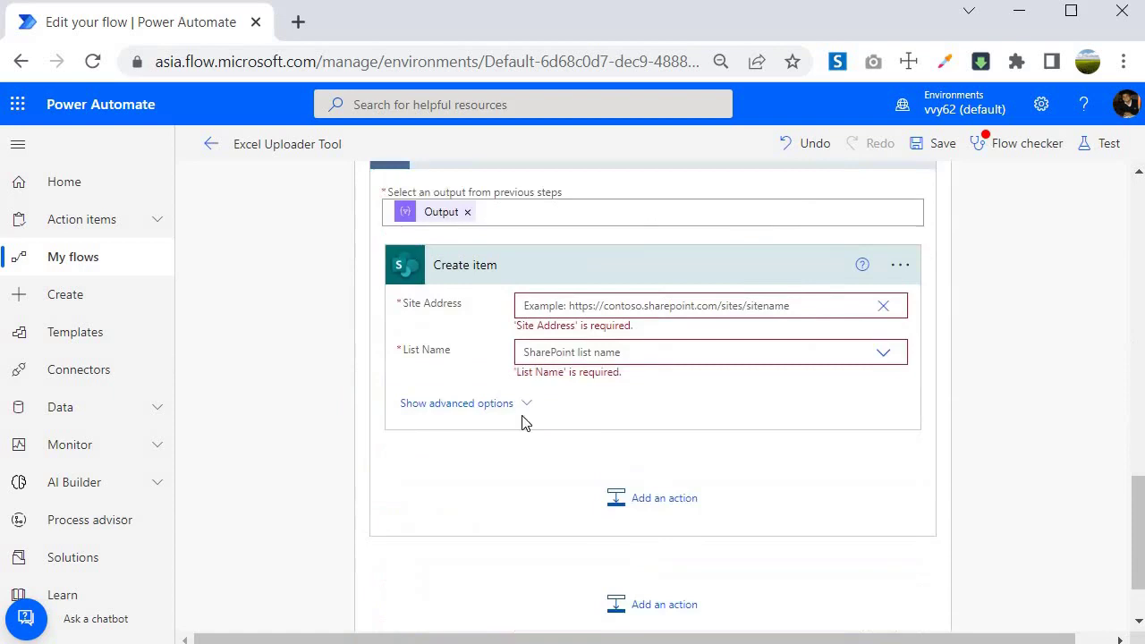
# Set Site Address to the expression variables('varApplicationContext')?['SiteAddress']
pyautogui.click(662, 218)
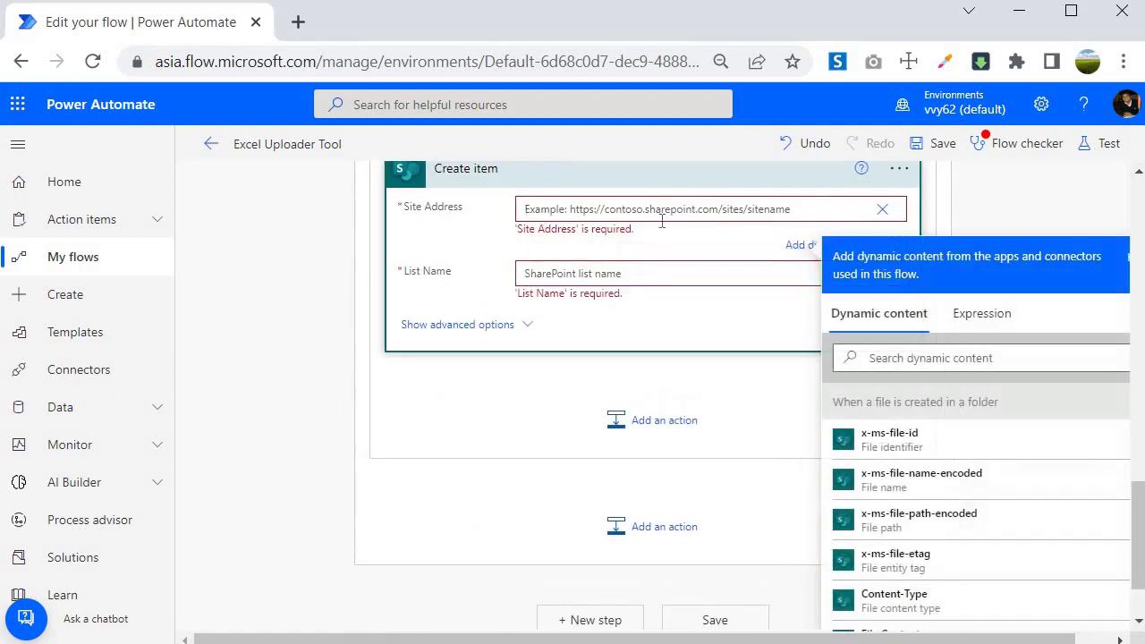
pyautogui.click(962, 314)
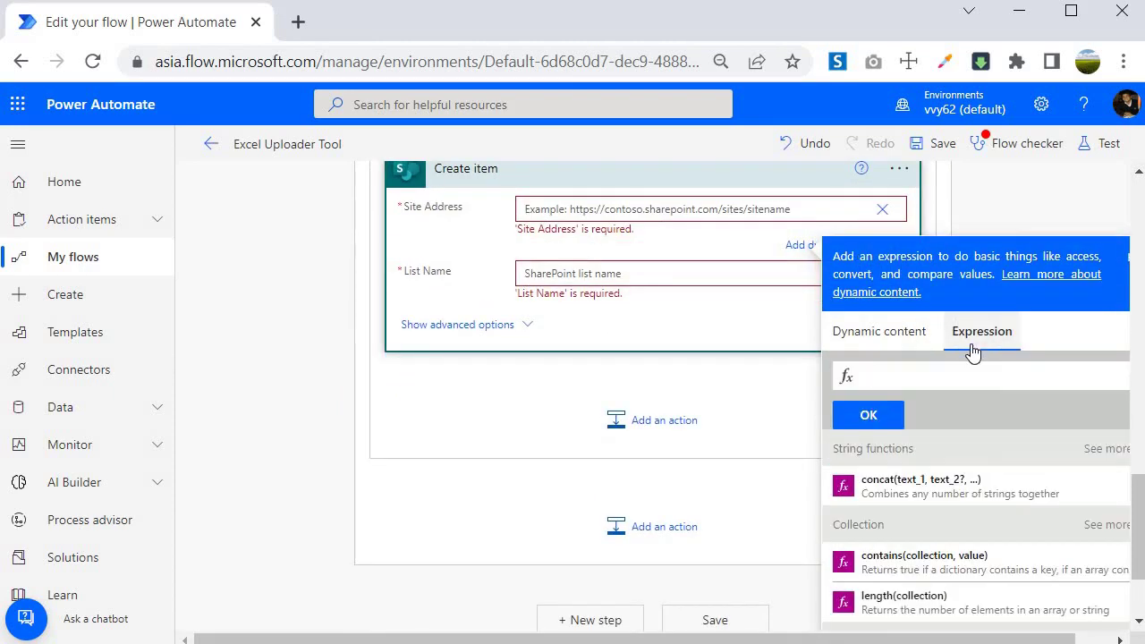
pyautogui.write("variables('var")
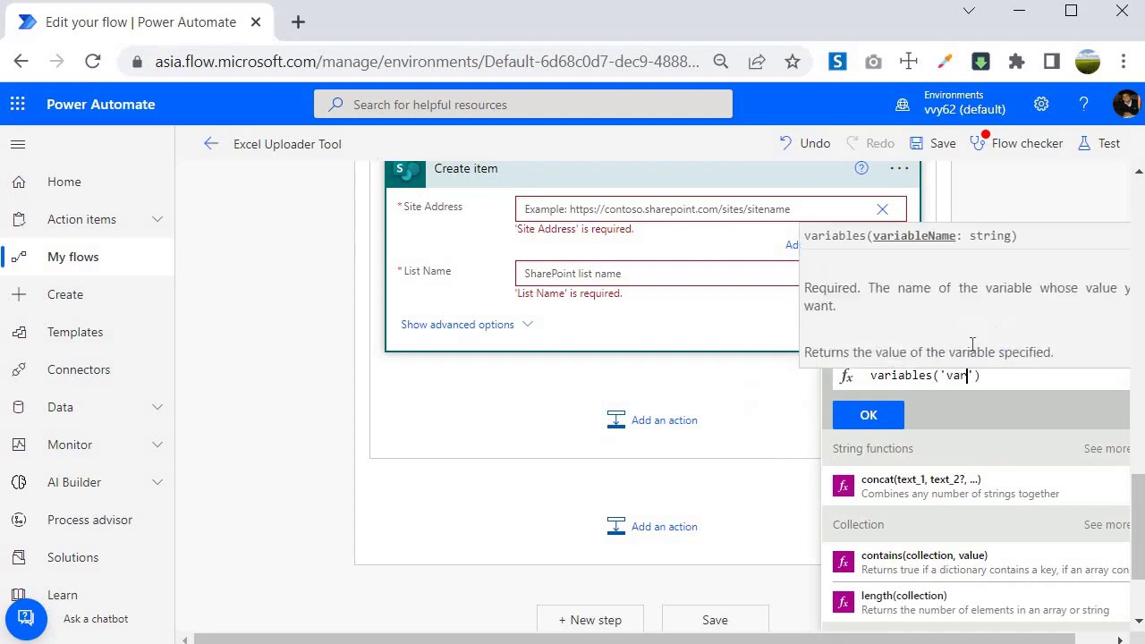
pyautogui.write('Application')
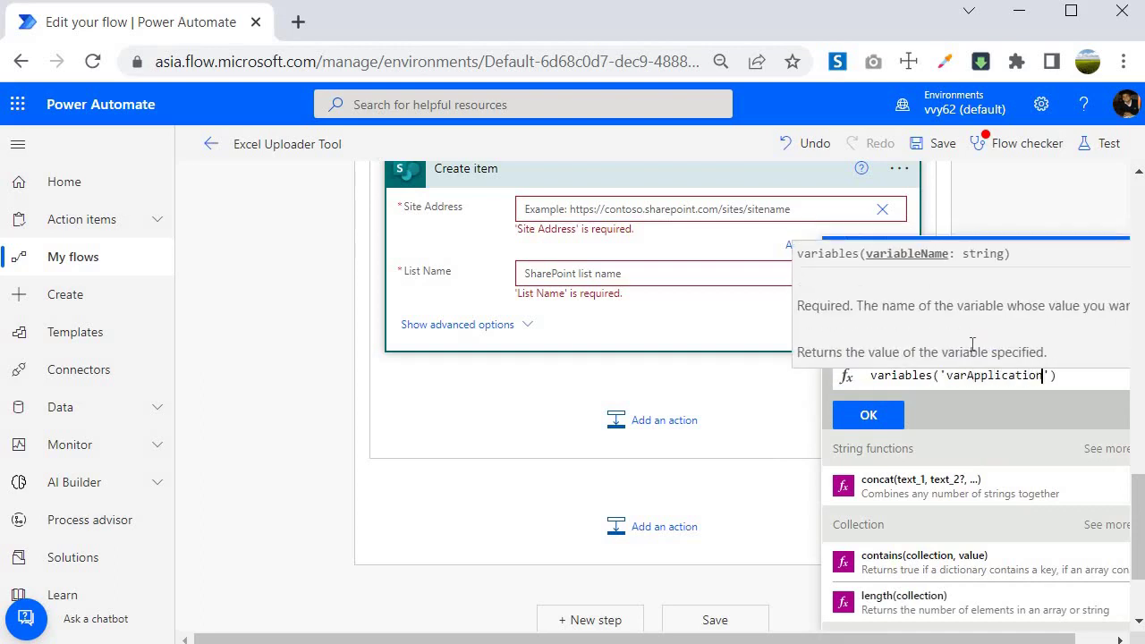
pyautogui.write('Context')
pyautogui.press('End')
pyautogui.write('?[')
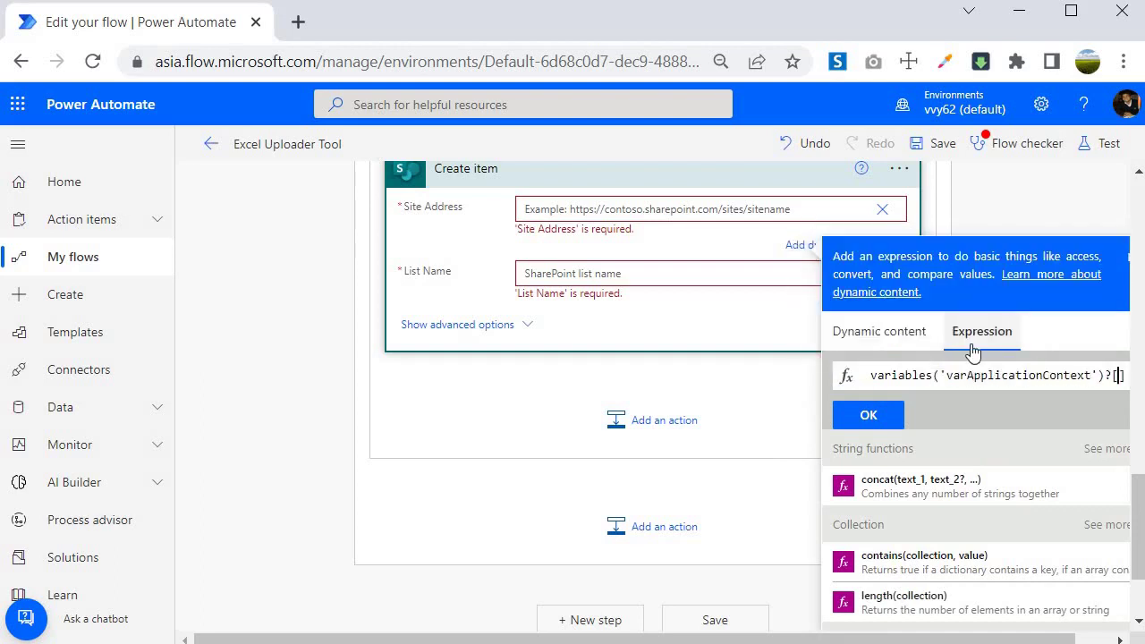
pyautogui.write("'SiteAddress'")
pyautogui.click(868, 414)
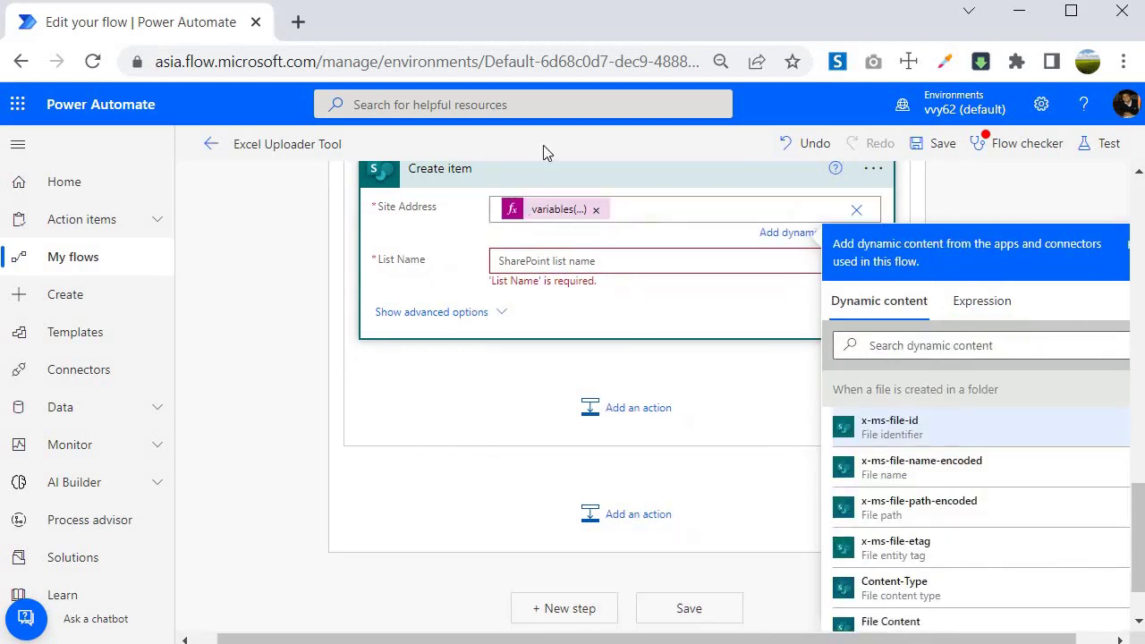
# Set List Name to the expression variables('varApplicationContext')?['DestinationList']
pyautogui.click(588, 260)
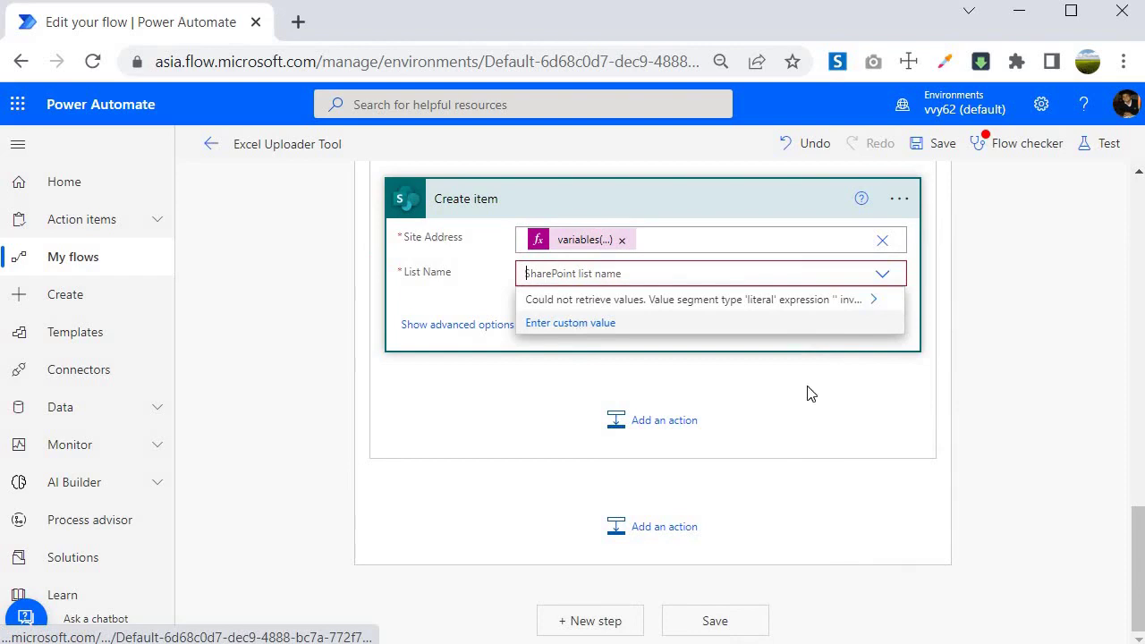
pyautogui.click(993, 396)
pyautogui.write("variables('varApplicationContext')?[]")
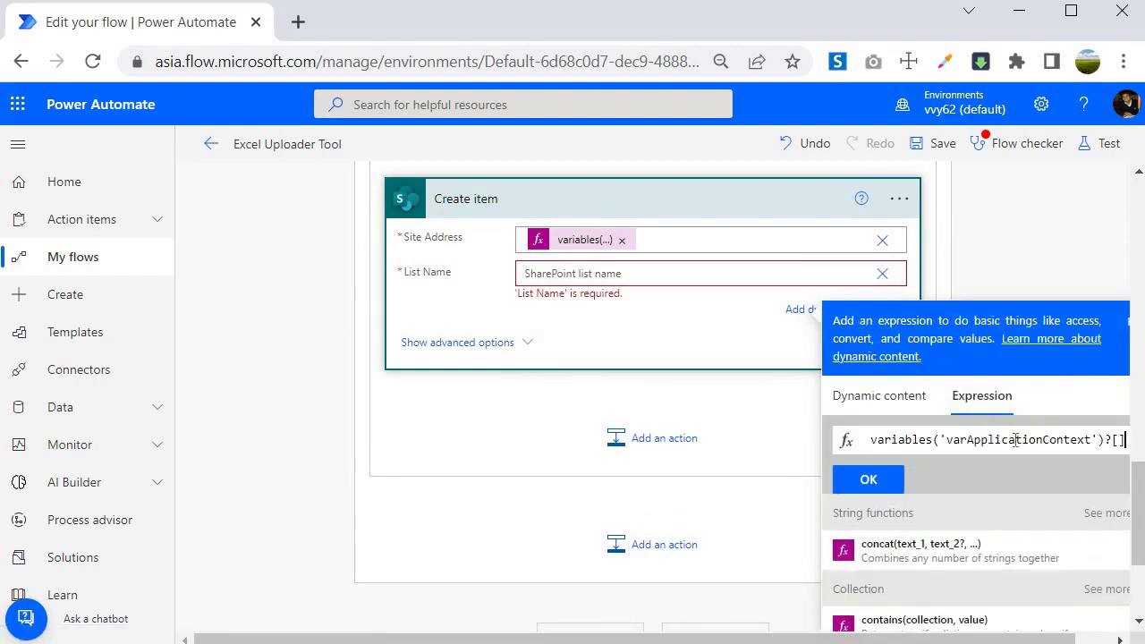
pyautogui.click(1116, 439)
pyautogui.write("'DestinationList")
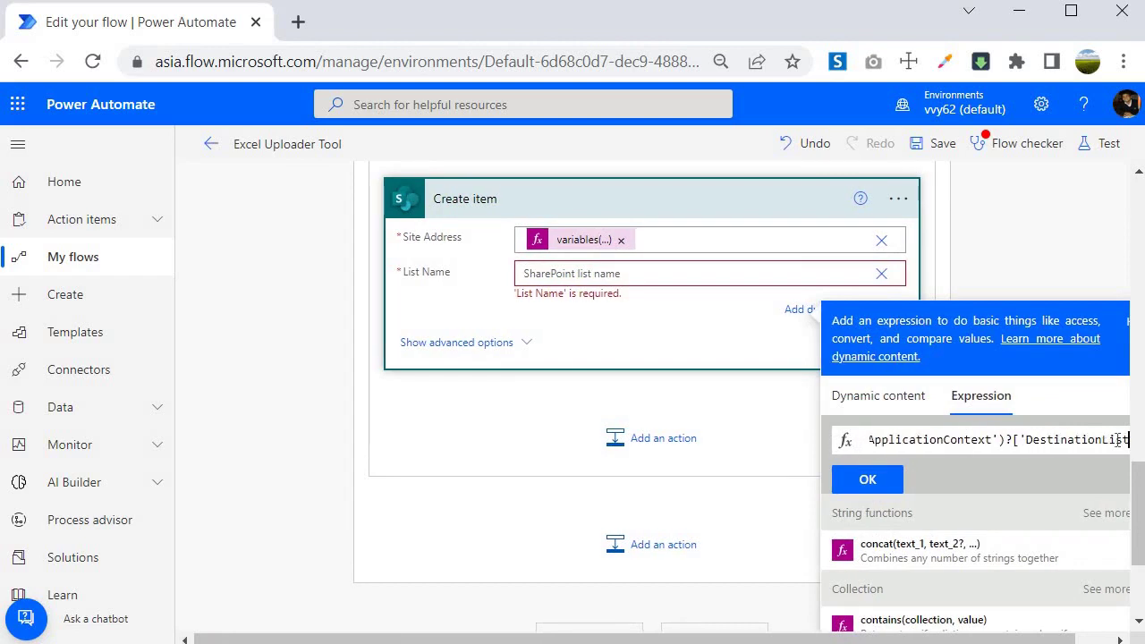
pyautogui.write("'")
pyautogui.click(867, 480)
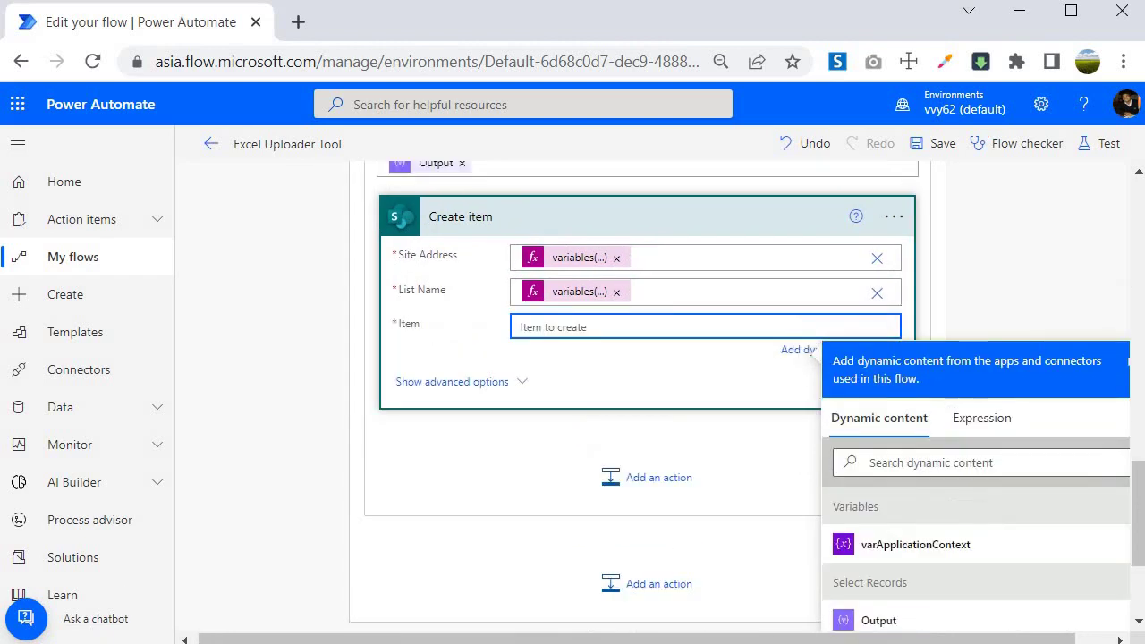
# Search dynamic content for 'curr' and review the mapped fields in Select Records
pyautogui.click(921, 482)
pyautogui.write('curr')
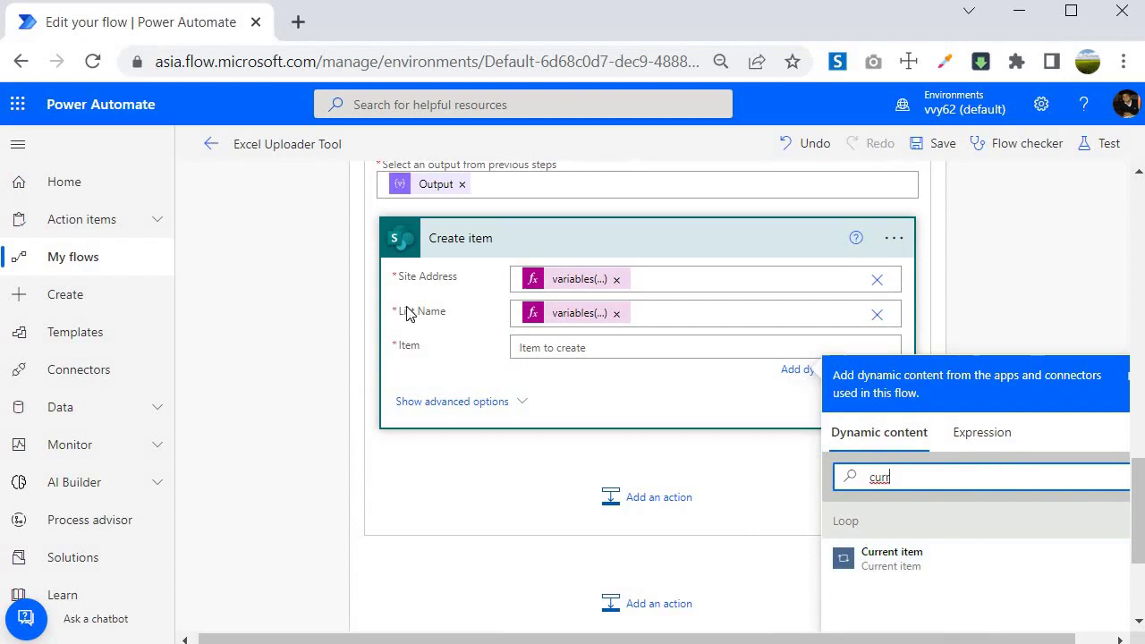
pyautogui.scroll(2, 411, 233)
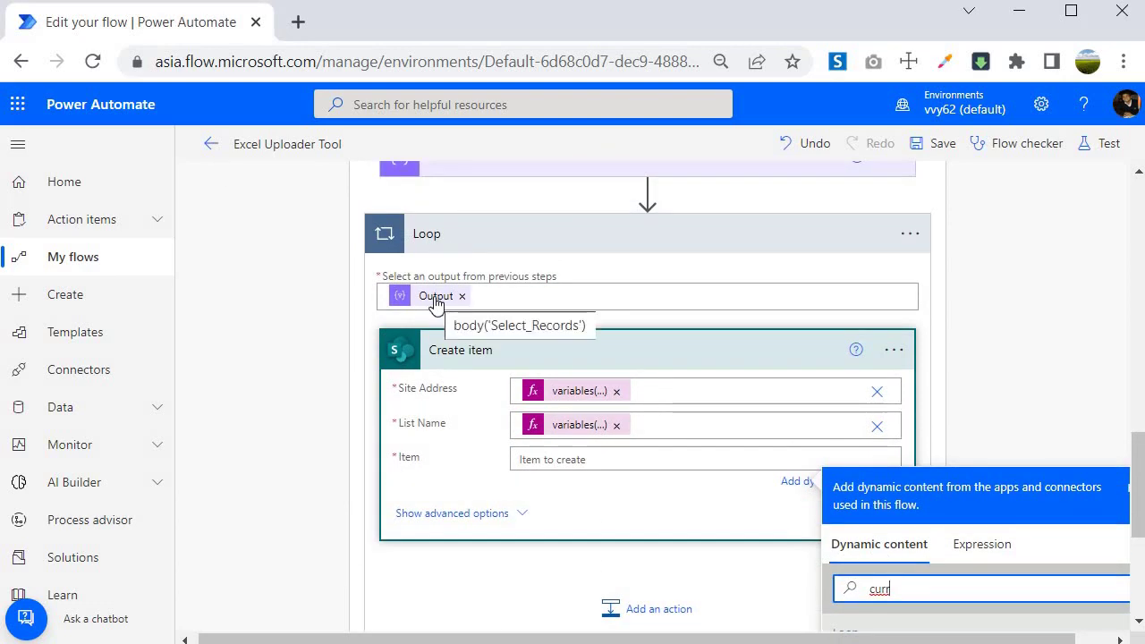
pyautogui.scroll(4, 555, 430)
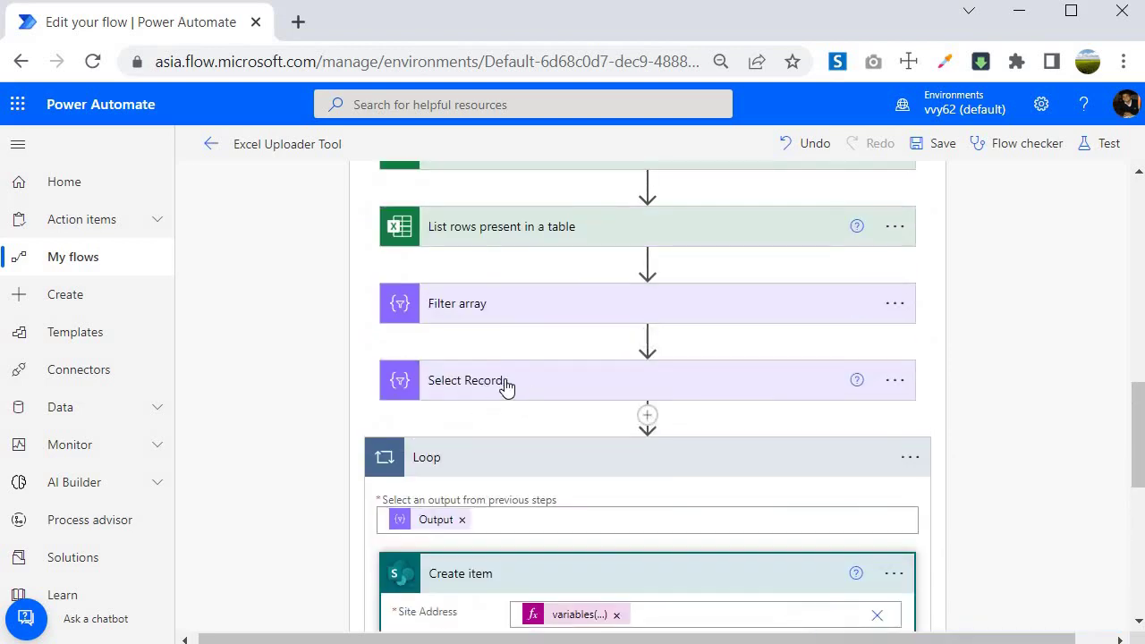
pyautogui.scroll(-4, 408, 312)
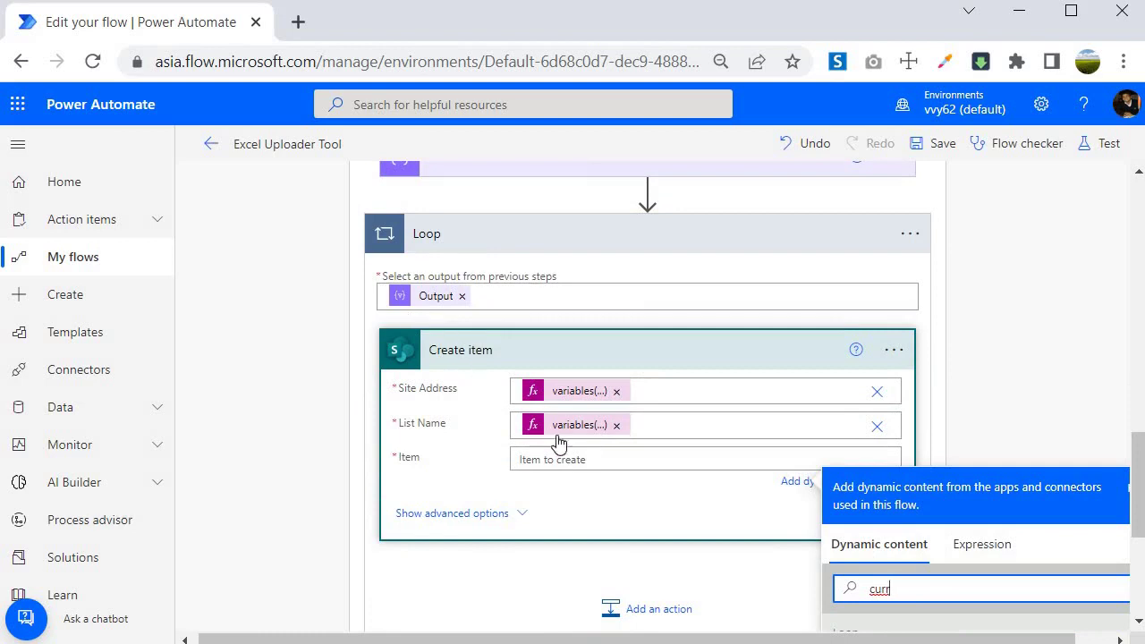
pyautogui.scroll(2, 368, 421)
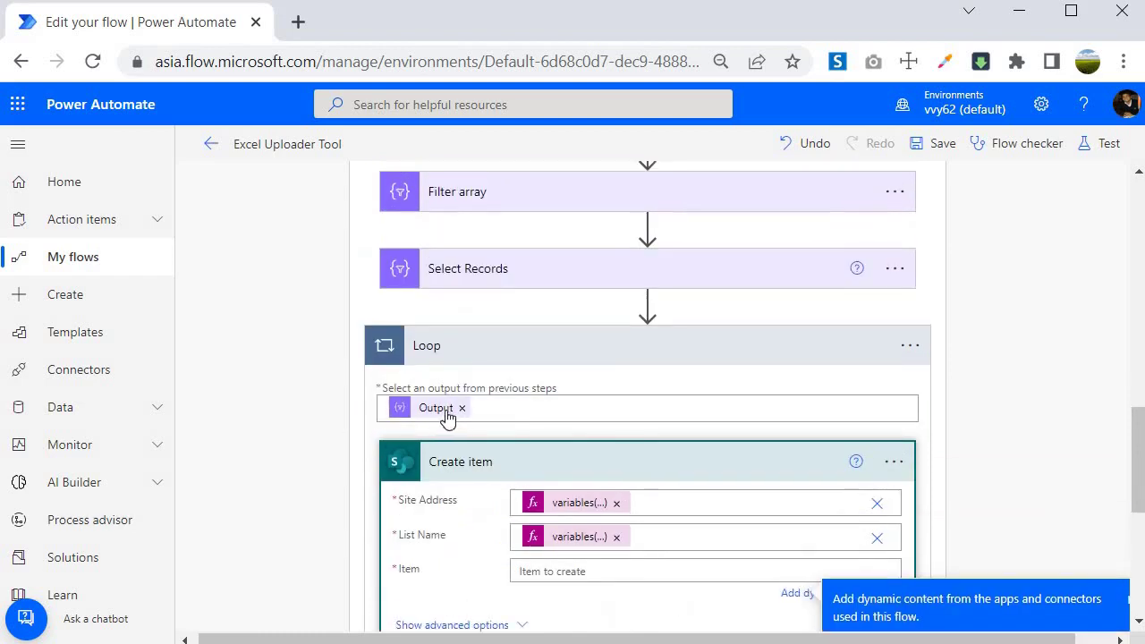
pyautogui.click(468, 272)
pyautogui.scroll(-2, 536, 331)
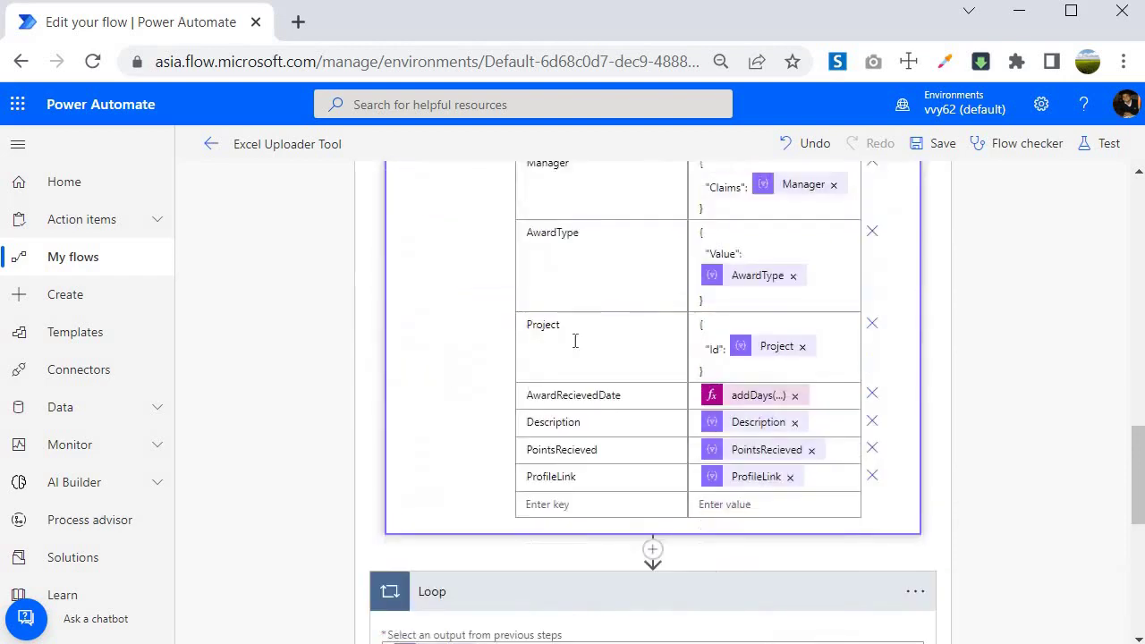
pyautogui.scroll(1, 576, 341)
pyautogui.scroll(-1, 578, 373)
pyautogui.scroll(3, 537, 313)
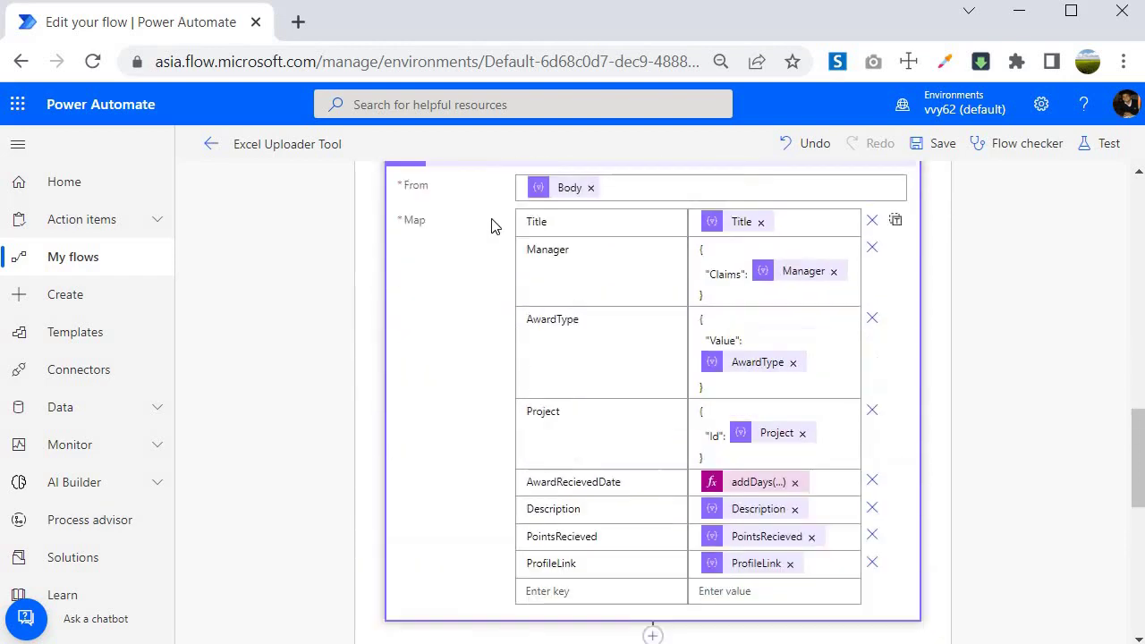
pyautogui.scroll(-5, 537, 282)
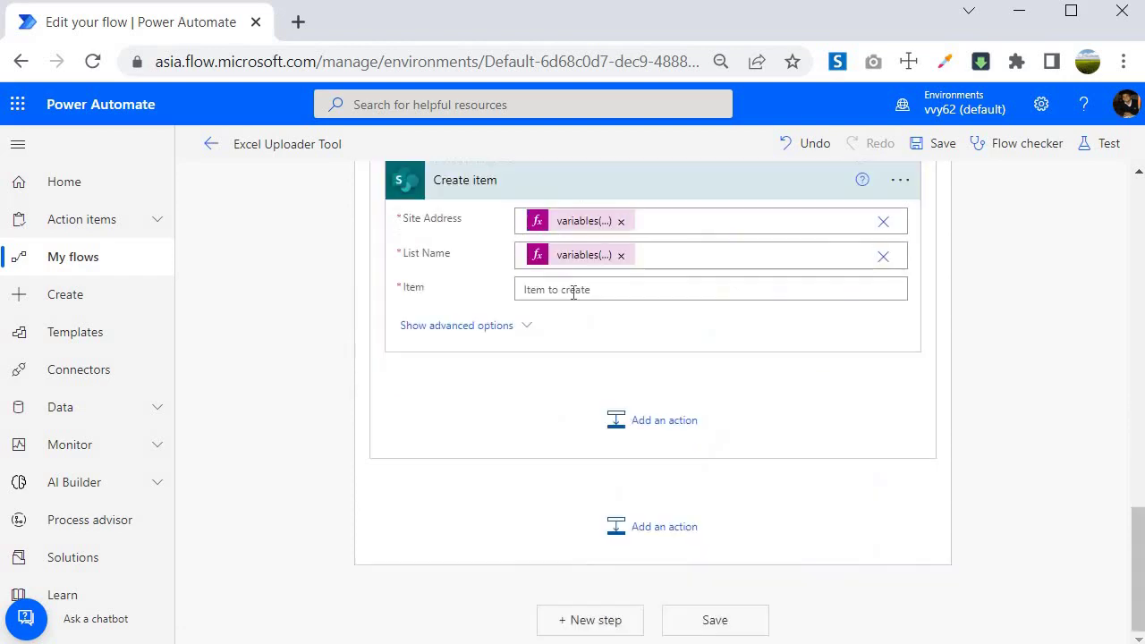
# Set the Item field to Loop's Current item and collapse the Create item card
pyautogui.click(575, 290)
pyautogui.click(879, 508)
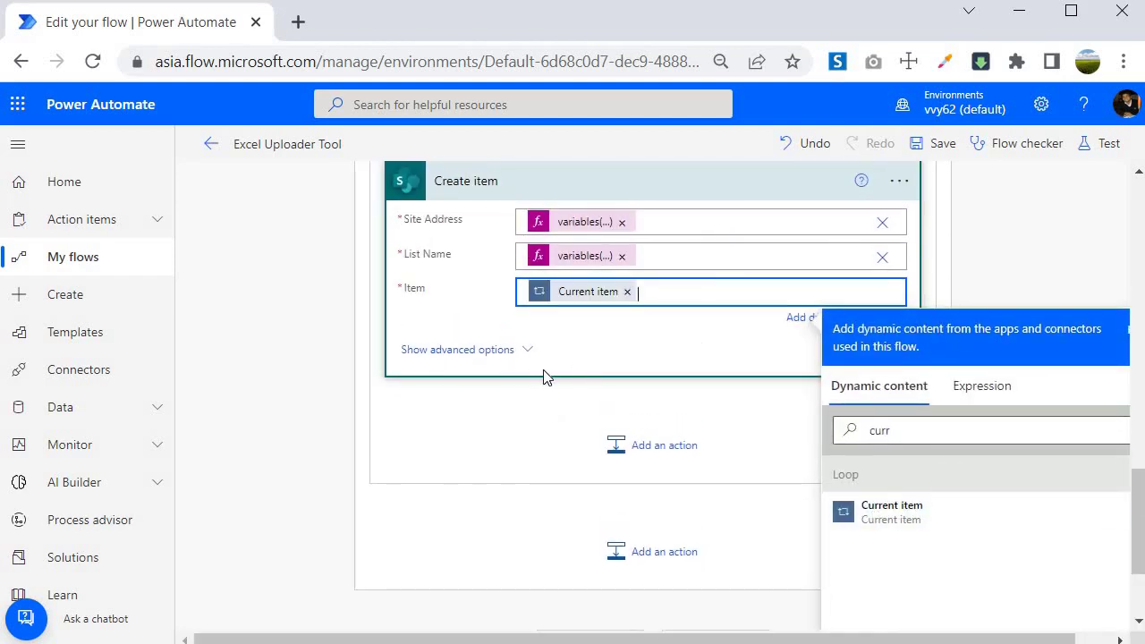
pyautogui.scroll(5, 498, 396)
pyautogui.click(508, 412)
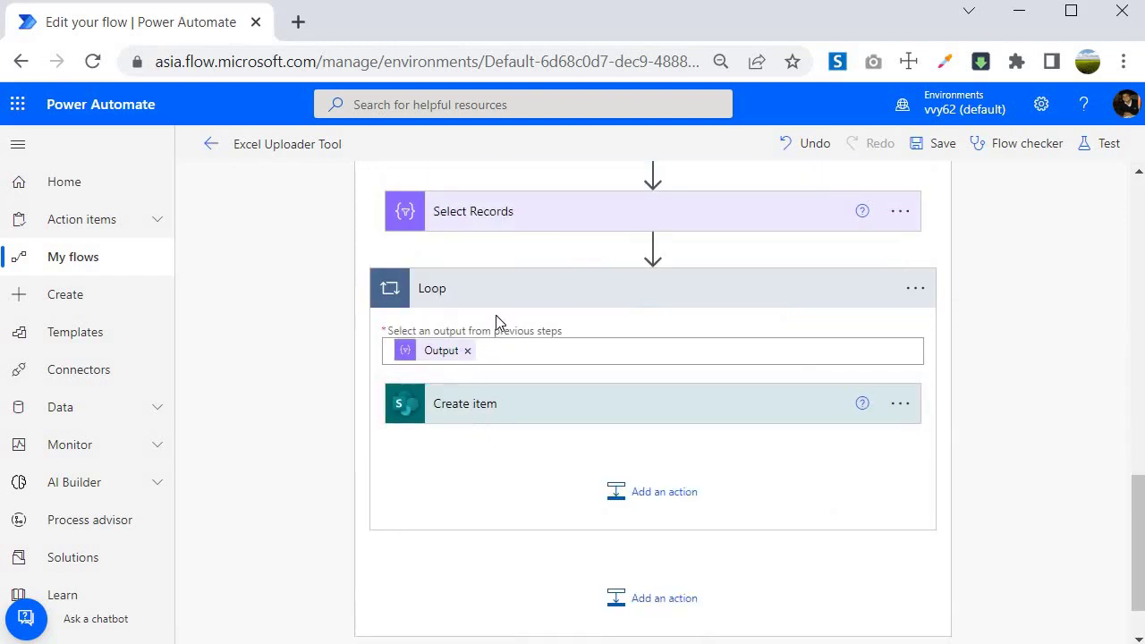
# Review the finished Create item step and save the Excel Uploader Tool flow
pyautogui.click(486, 411)
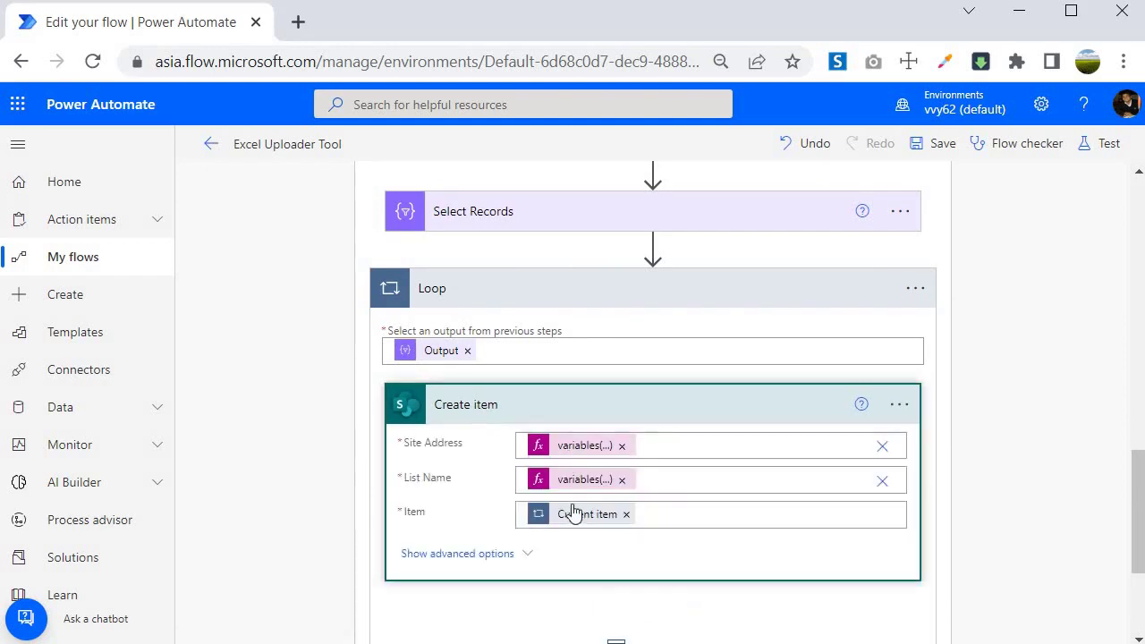
pyautogui.click(588, 411)
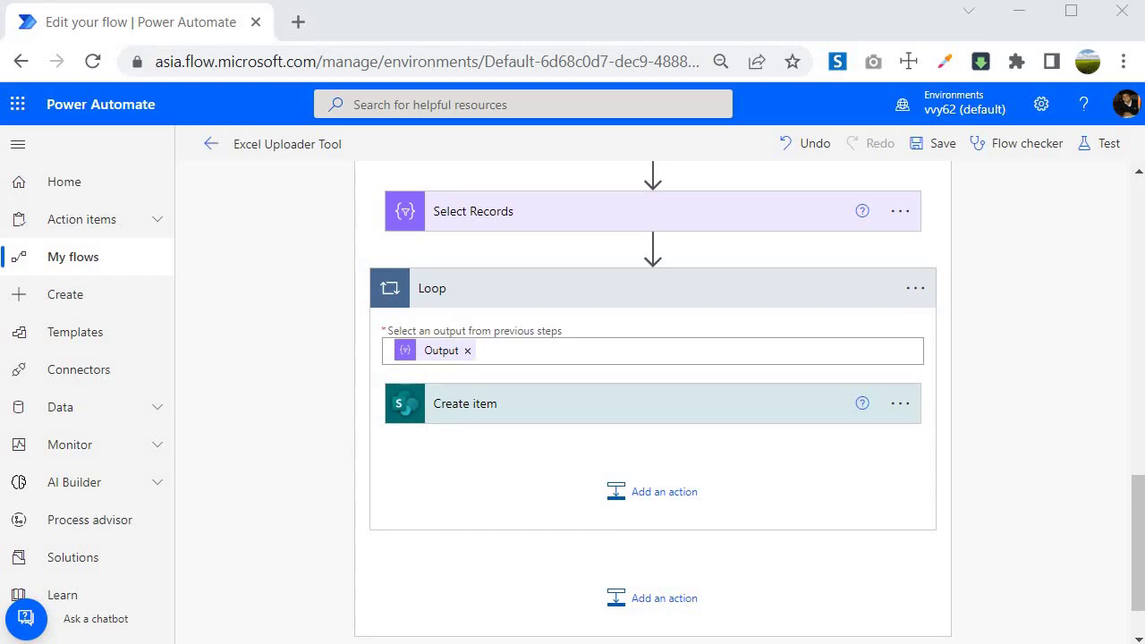
pyautogui.click(935, 145)
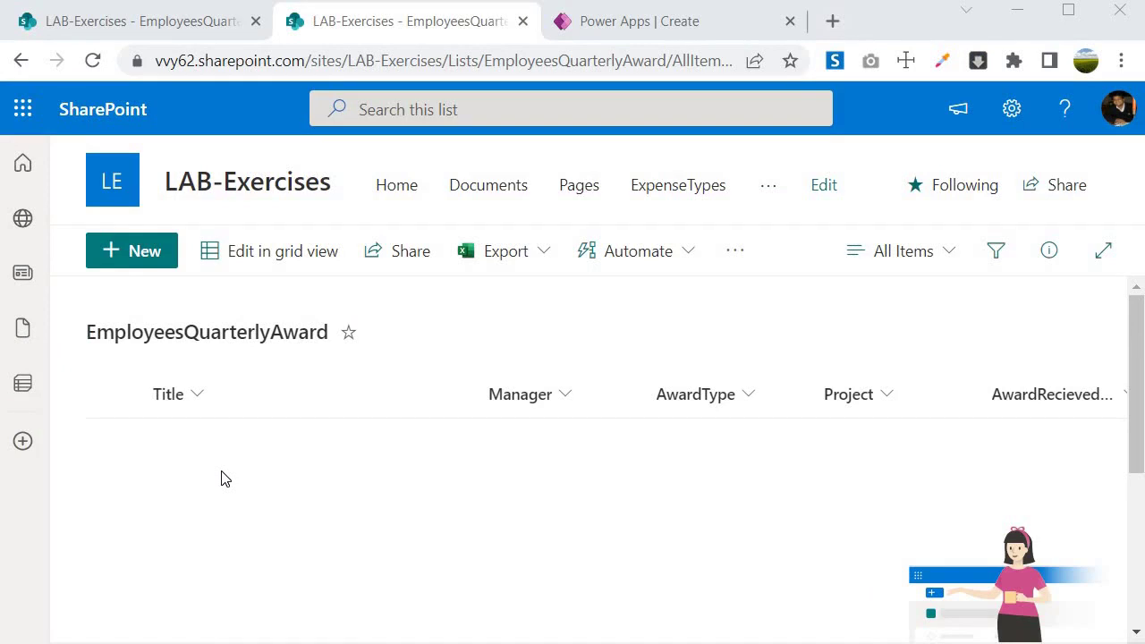
# Delete EmployeeAwardData4.xlsx from the Documents library
pyautogui.click(134, 30)
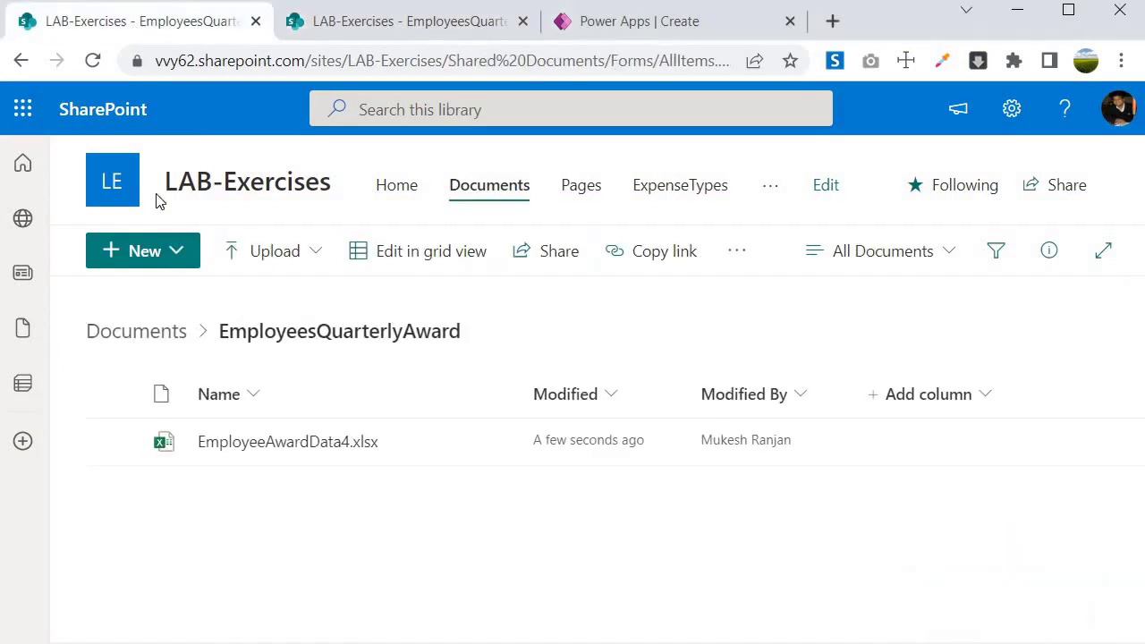
pyautogui.click(113, 440)
pyautogui.press('Delete')
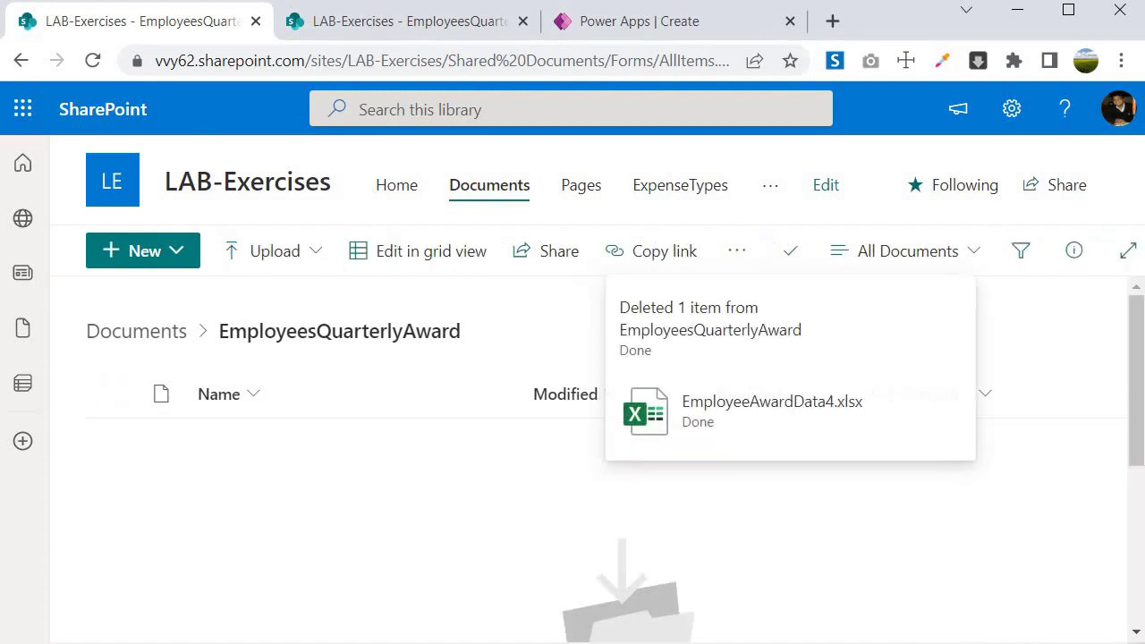
# Upload EmployeeAwardData5.xlsx to the EmployeesQuarterlyAward document library
pyautogui.click(315, 256)
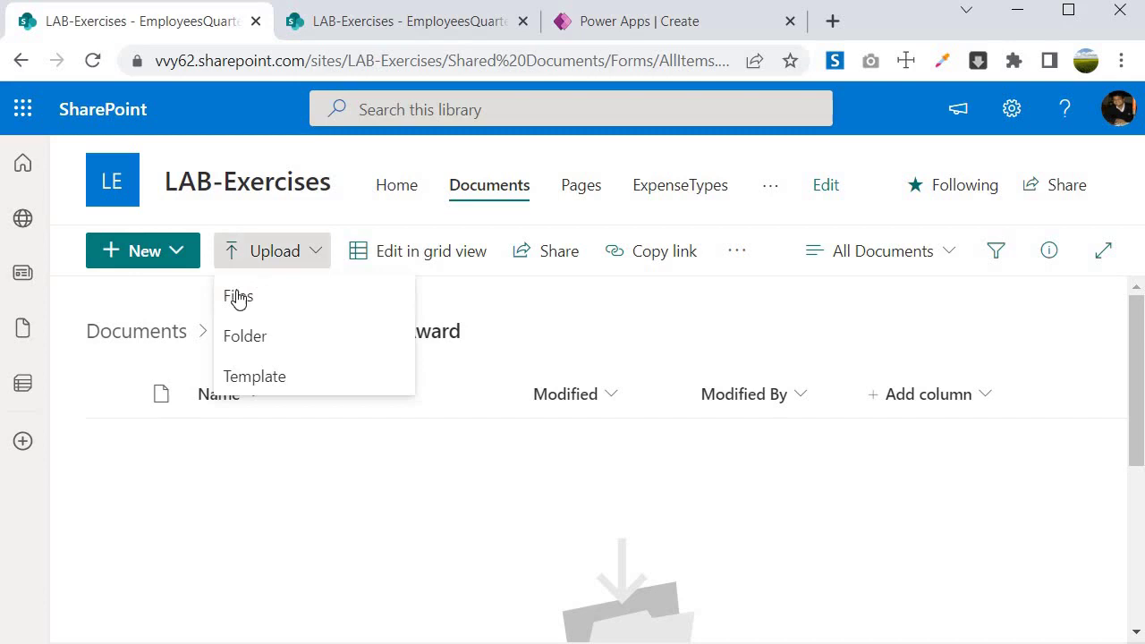
pyautogui.click(238, 299)
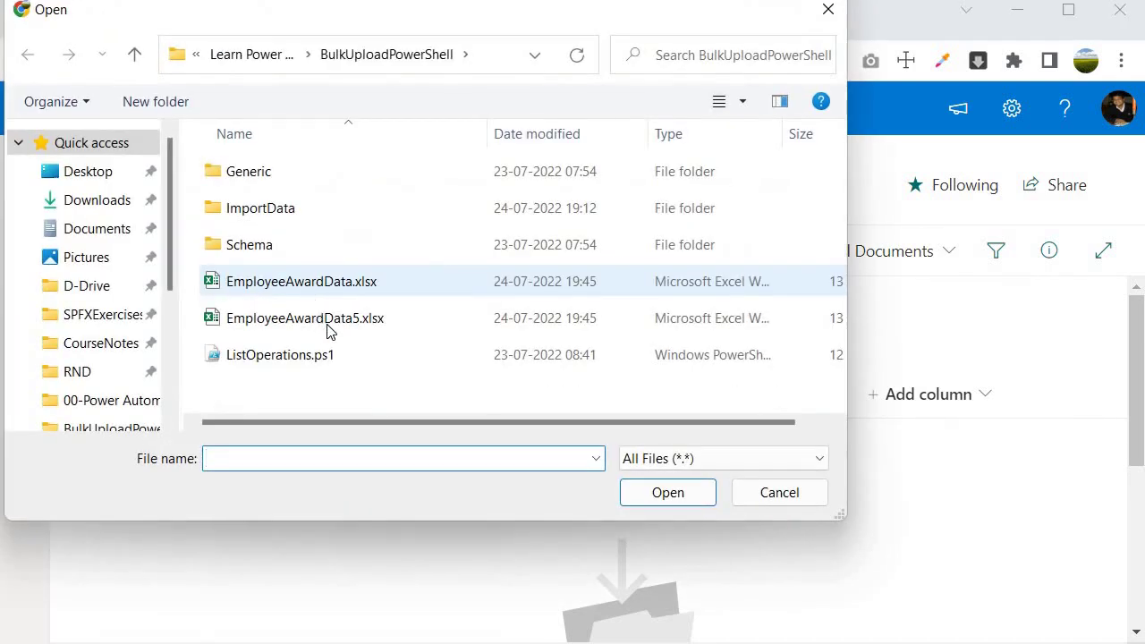
pyautogui.click(285, 330)
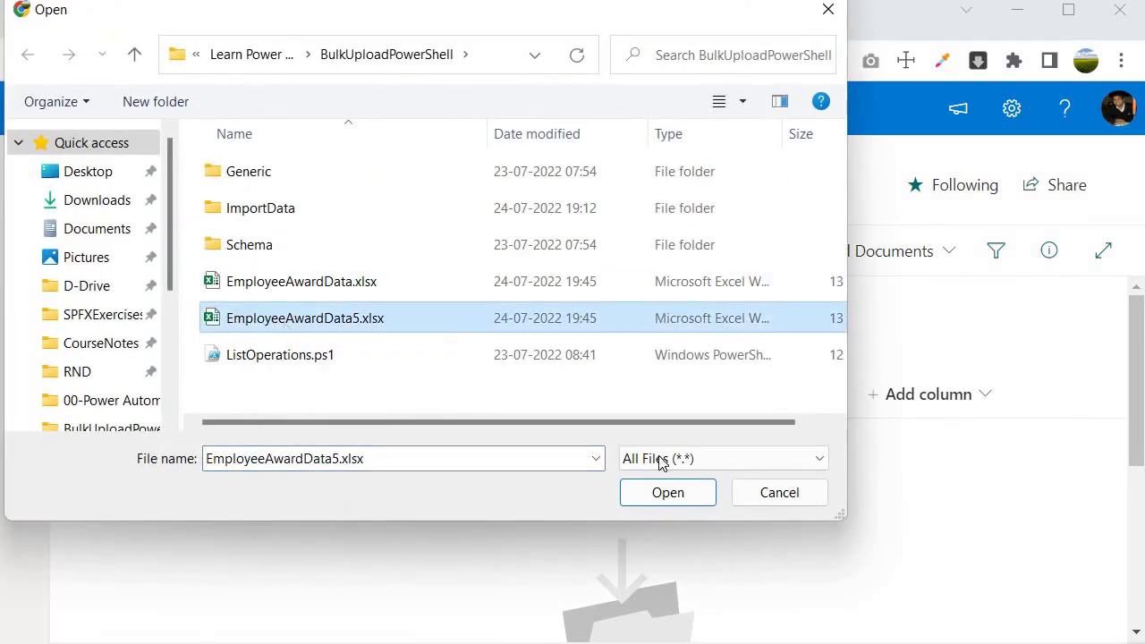
pyautogui.click(667, 493)
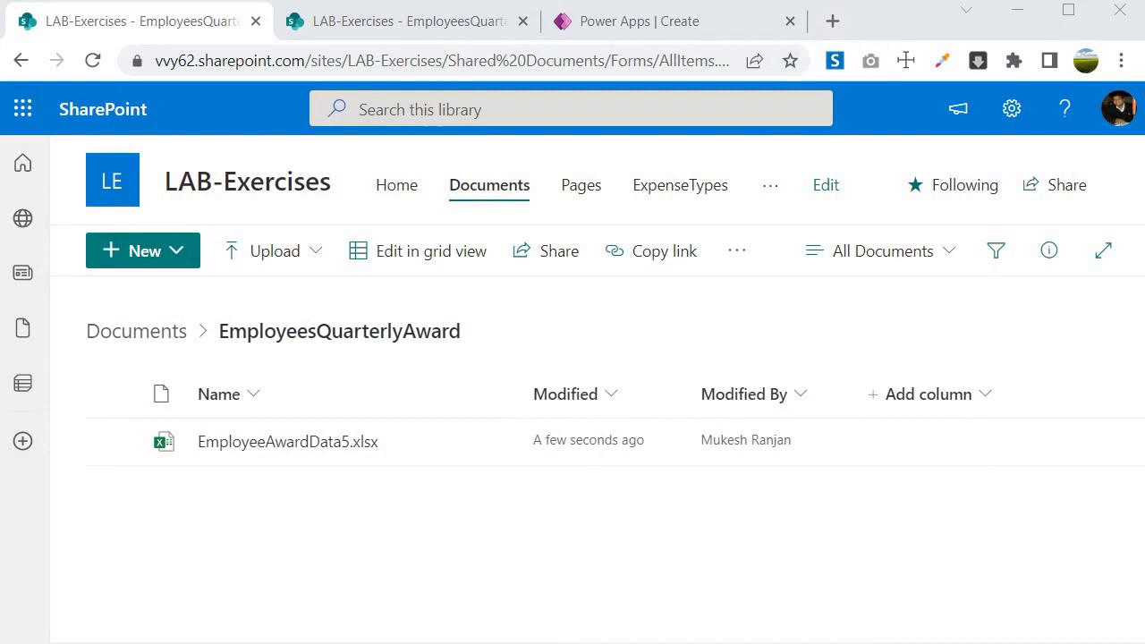
# Refresh the Excel Uploader Tool's run history and open the newest run's details
pyautogui.hotkey('alt', 'Tab')
pyautogui.click(79, 258)
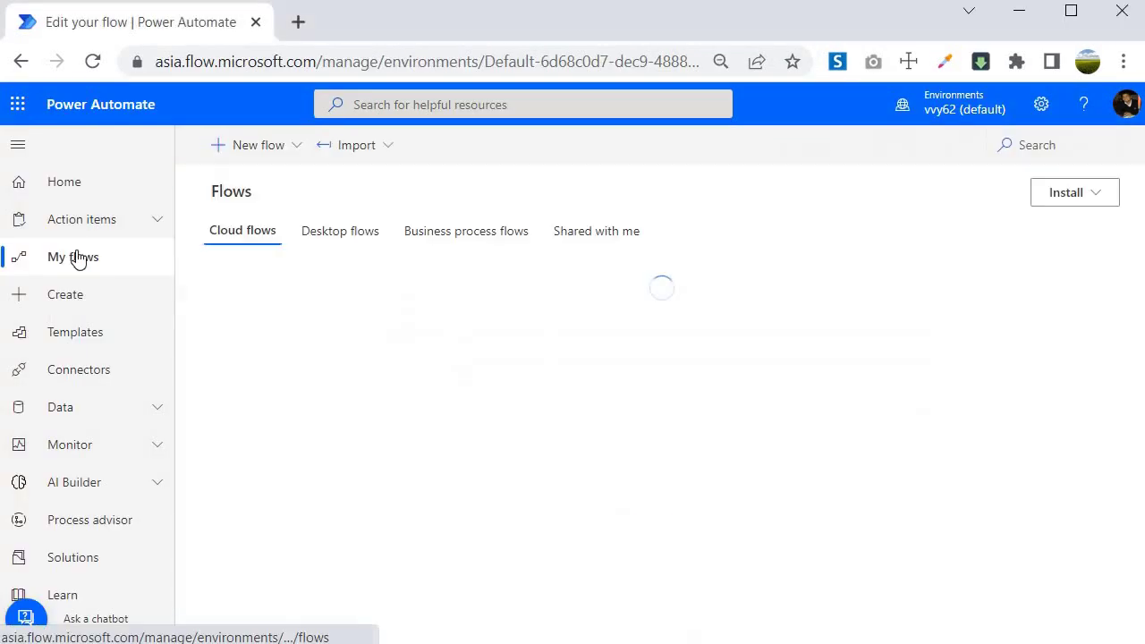
pyautogui.click(729, 348)
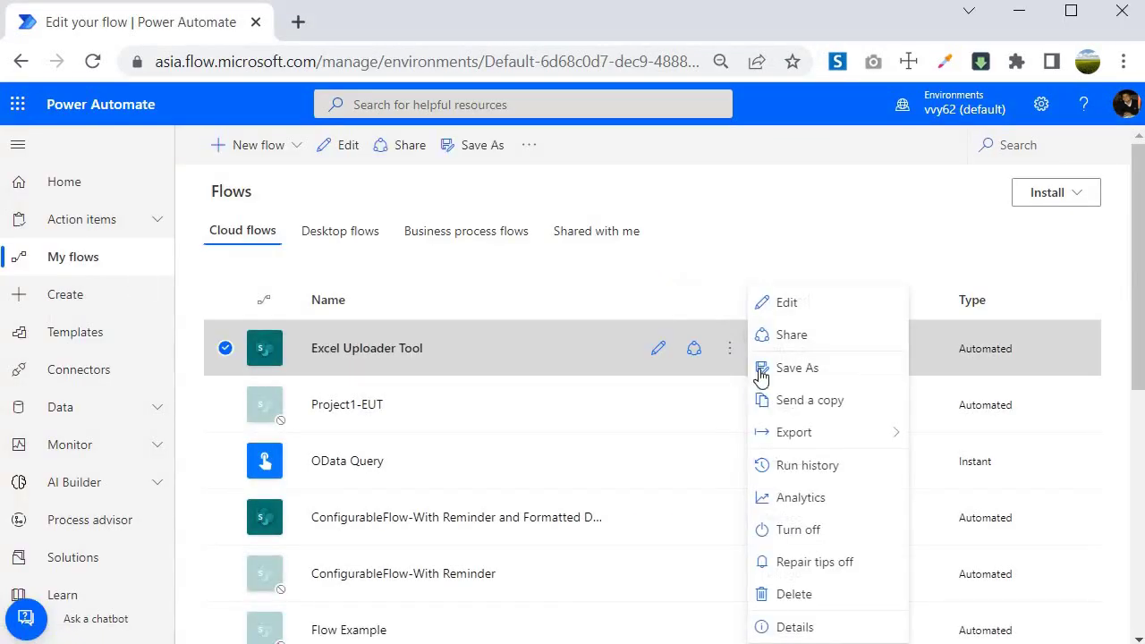
pyautogui.click(803, 466)
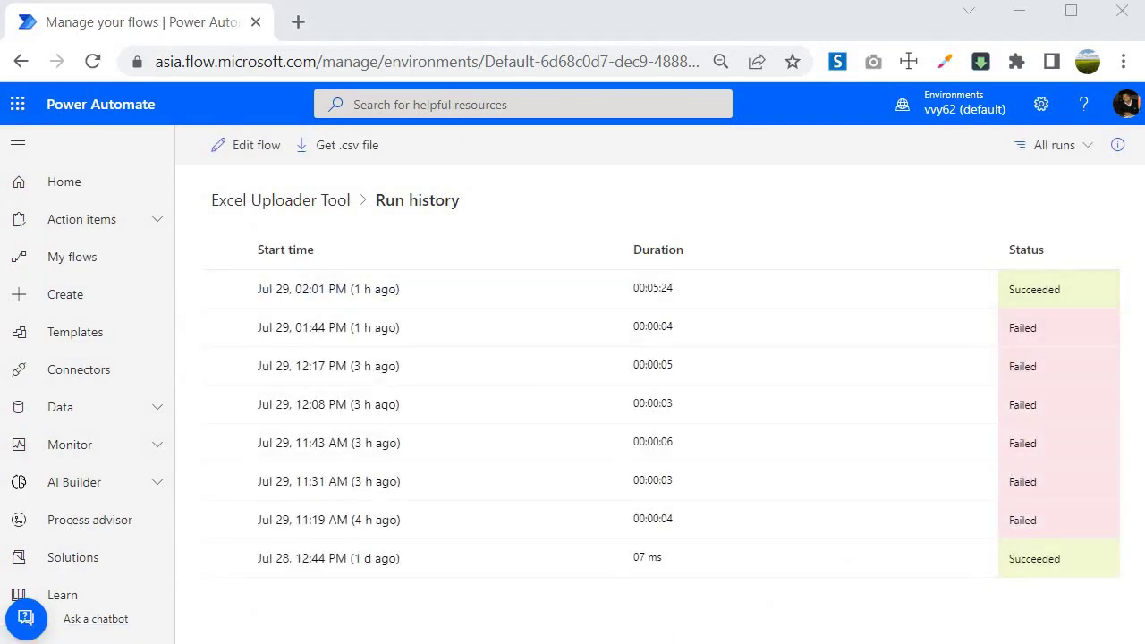
pyautogui.click(78, 68)
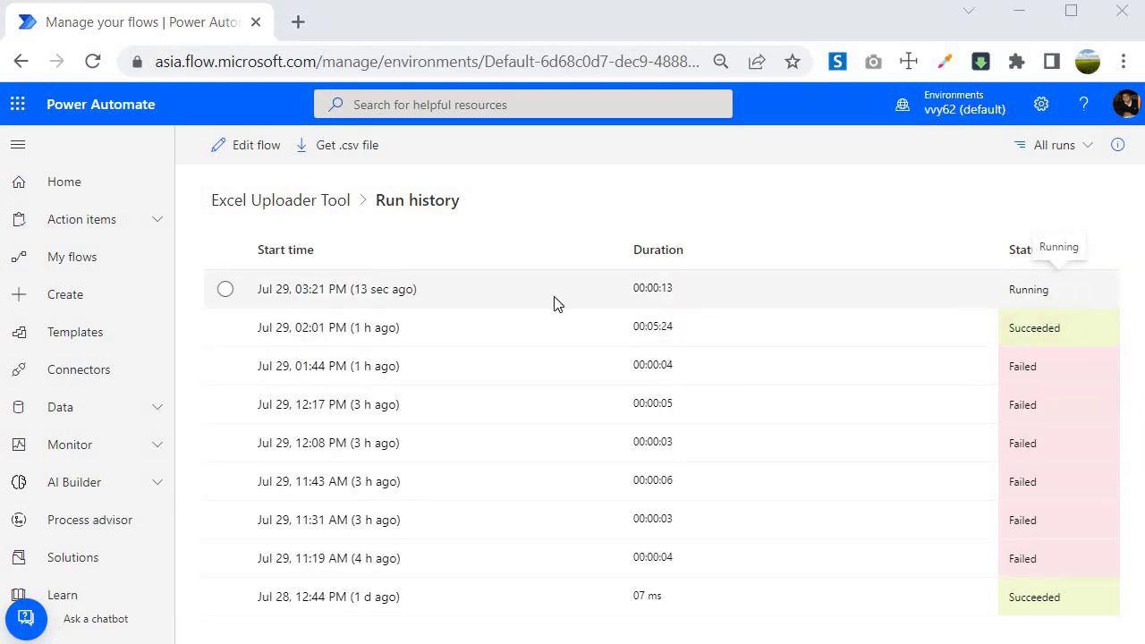
pyautogui.click(356, 291)
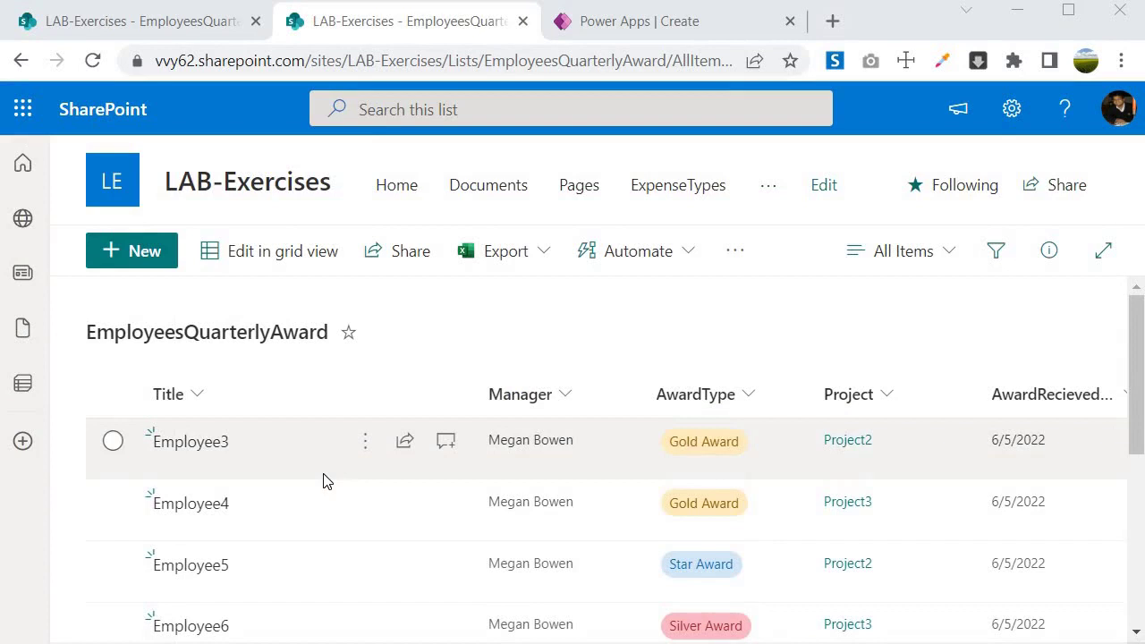
# Scroll through the EmployeesQuarterlyAward list to review the imported Employee3–Employee12 rows
pyautogui.scroll(-5, 323, 483)
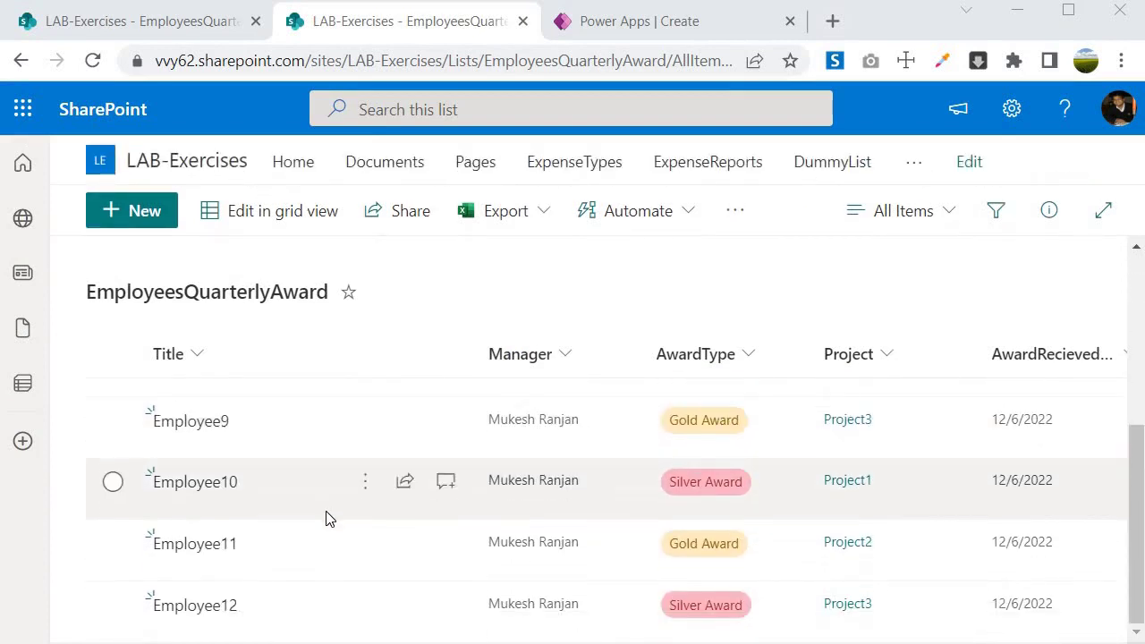
pyautogui.scroll(5, 325, 519)
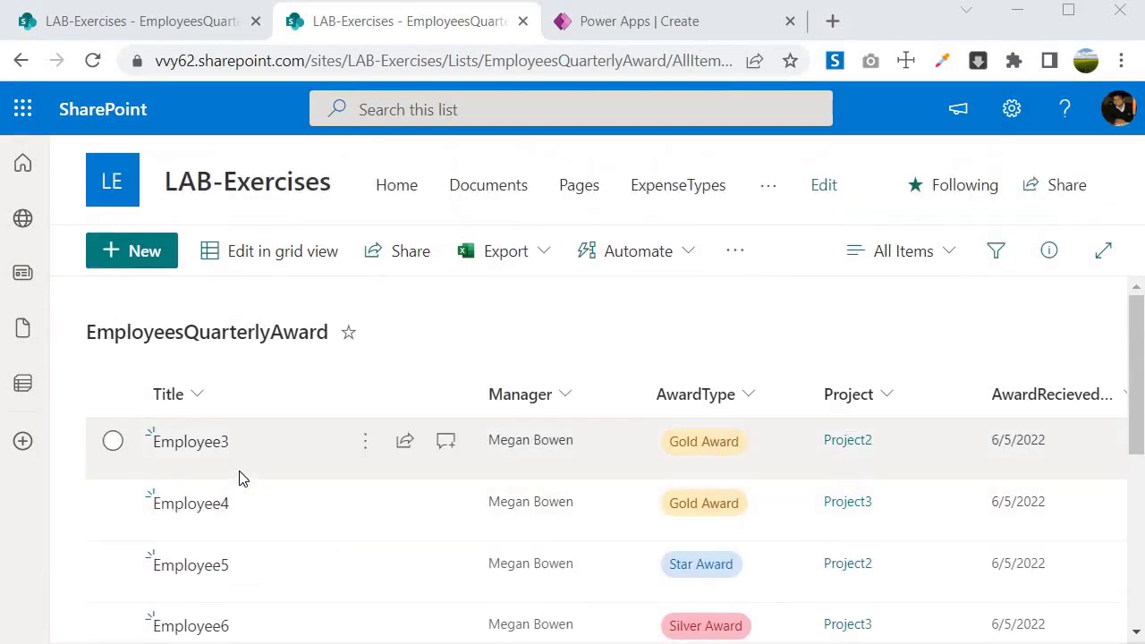